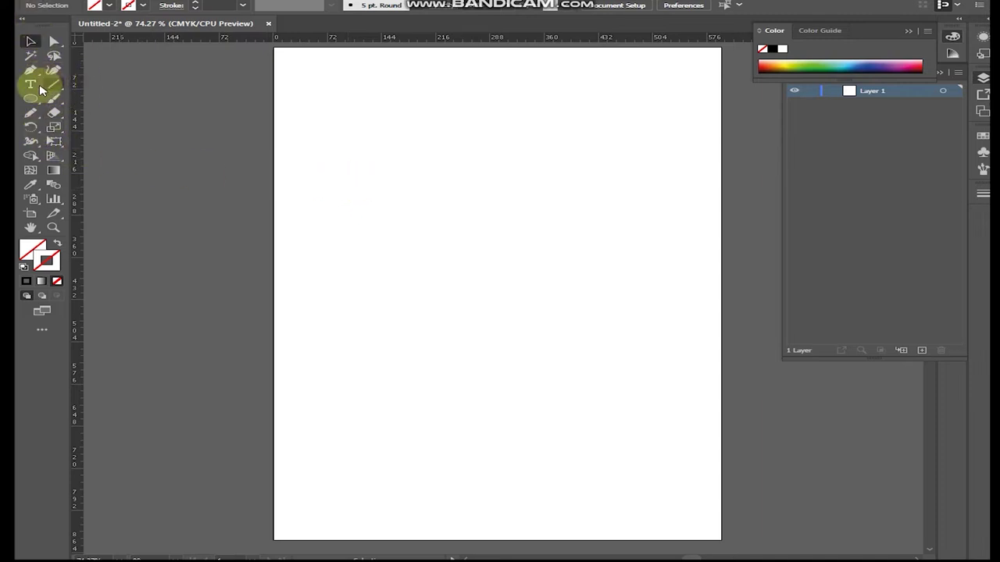
Step: Toggle the rulers and drag two vertical guides, one at the artboard centre, one further right
{"action": "left_click", "coordinate": [545, 323]}
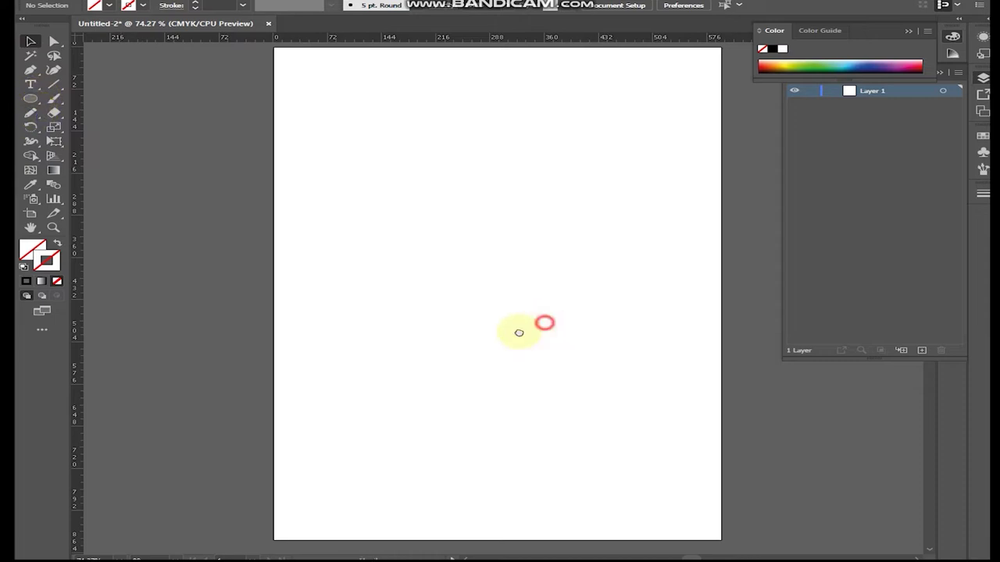
{"action": "scroll", "coordinate": [519, 333], "scroll_direction": "right", "scroll_amount": 3}
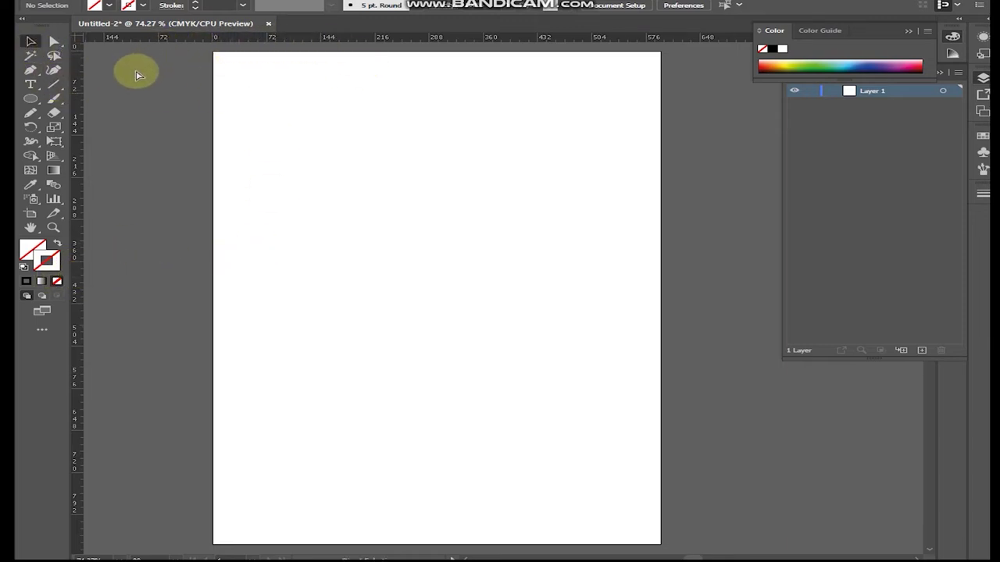
{"action": "key", "text": "ctrl+r"}
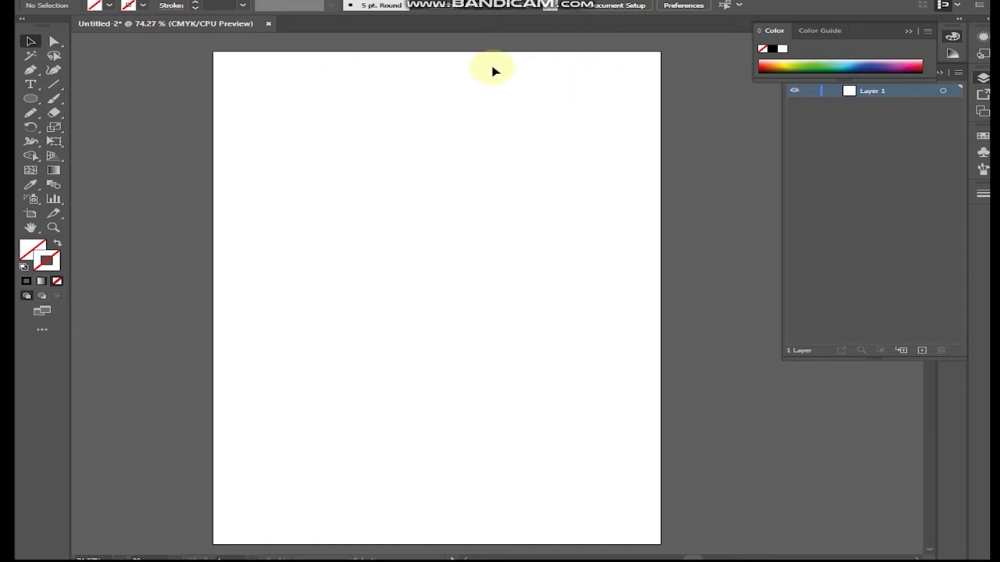
{"action": "key", "text": "ctrl+r"}
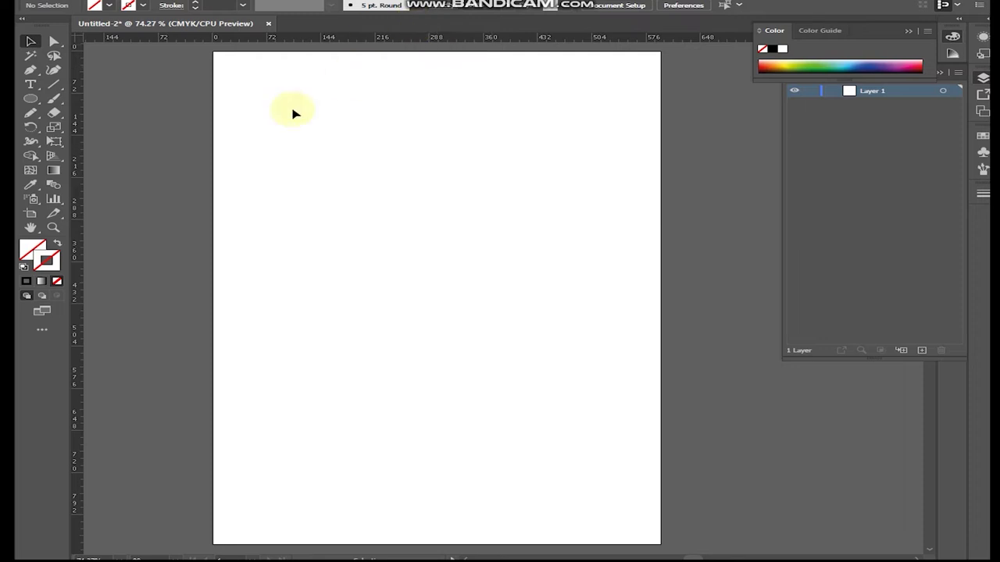
{"action": "mouse_move", "coordinate": [77, 208]}
{"action": "left_mouse_down"}
{"action": "mouse_move", "coordinate": [431, 216]}
{"action": "mouse_move", "coordinate": [422, 227]}
{"action": "left_mouse_up"}
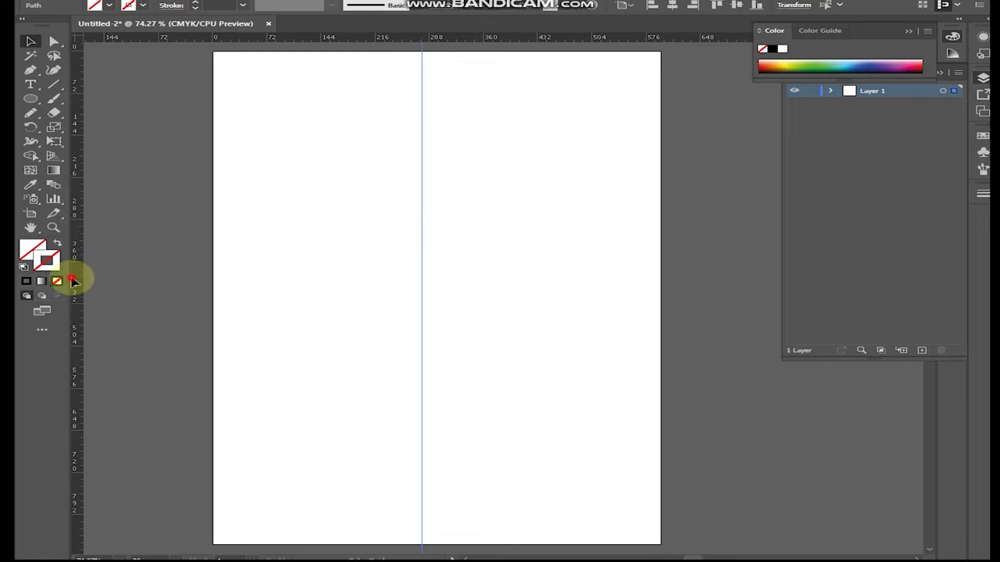
{"action": "left_click_drag", "start_coordinate": [75, 274], "coordinate": [537, 307]}
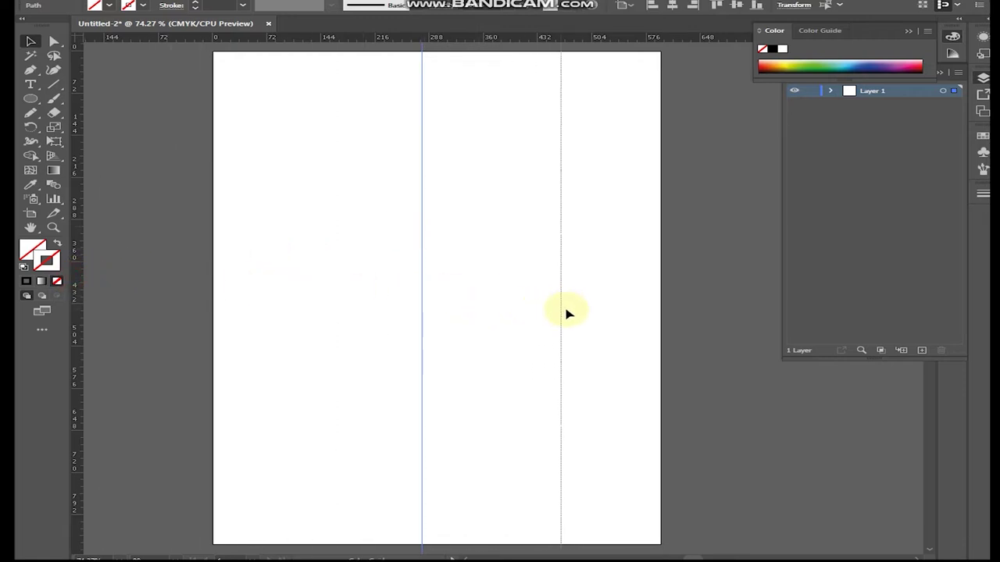
{"action": "left_click_drag", "start_coordinate": [537, 307], "coordinate": [572, 312]}
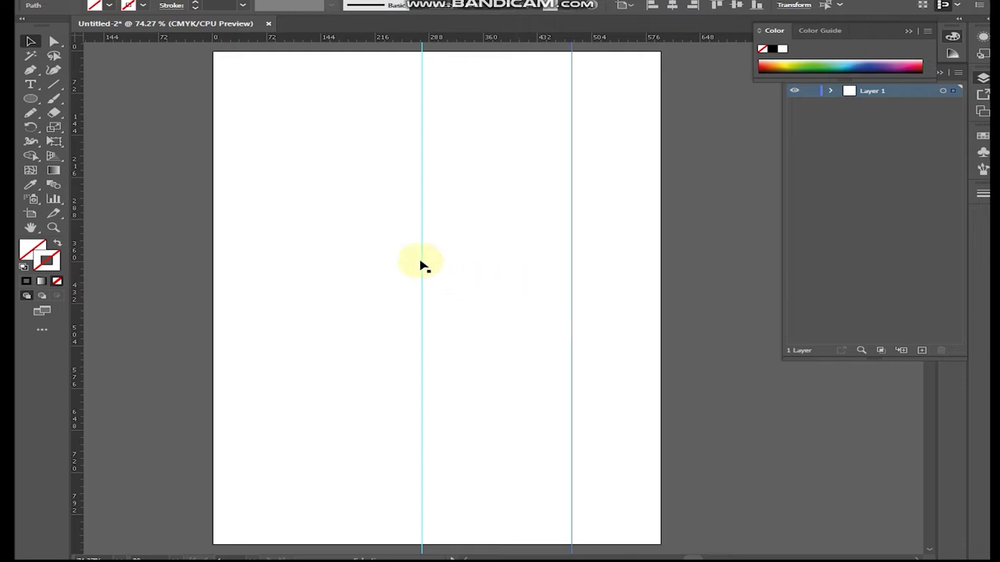
Step: Lock both vertical guides in place
{"action": "left_click", "coordinate": [546, 241]}
{"action": "right_click", "coordinate": [573, 297]}
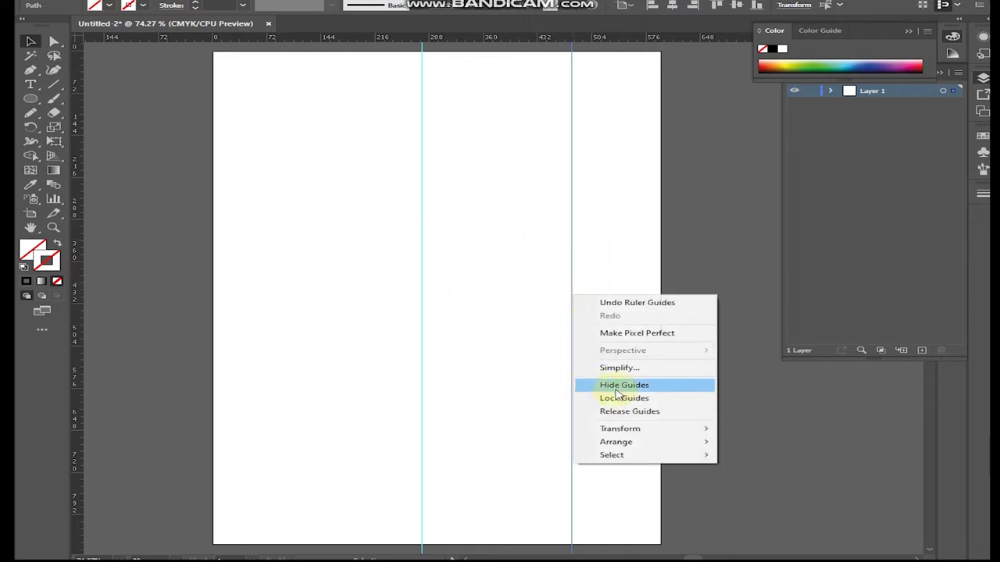
{"action": "left_click", "coordinate": [638, 401]}
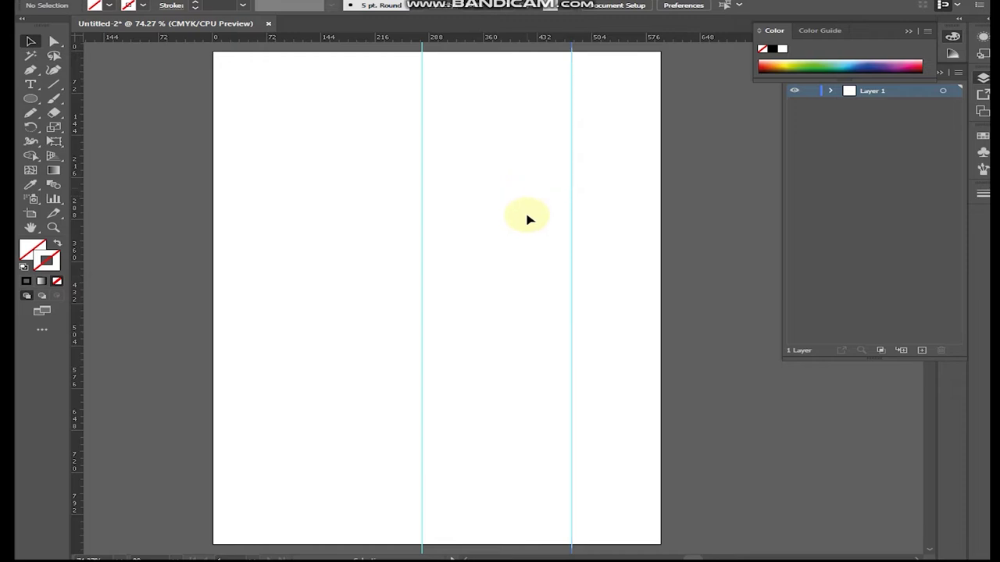
{"action": "mouse_move", "coordinate": [560, 239]}
{"action": "left_mouse_down"}
{"action": "mouse_move", "coordinate": [581, 262]}
{"action": "mouse_move", "coordinate": [573, 275]}
{"action": "left_mouse_up"}
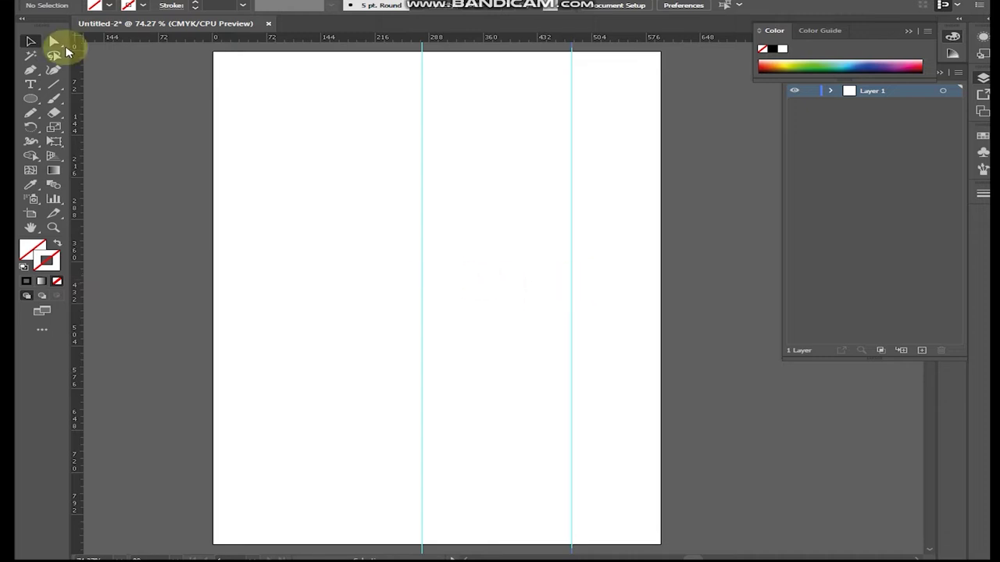
{"action": "key", "text": "p"}
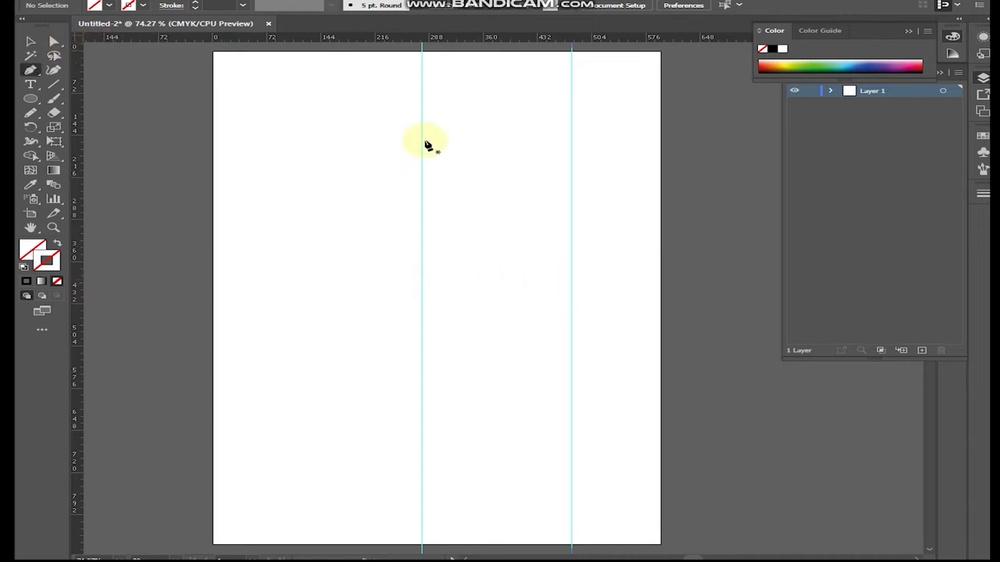
Step: Draw a pen path curving from the centre guide to the right guide, then straight down it
{"action": "left_click", "coordinate": [421, 140]}
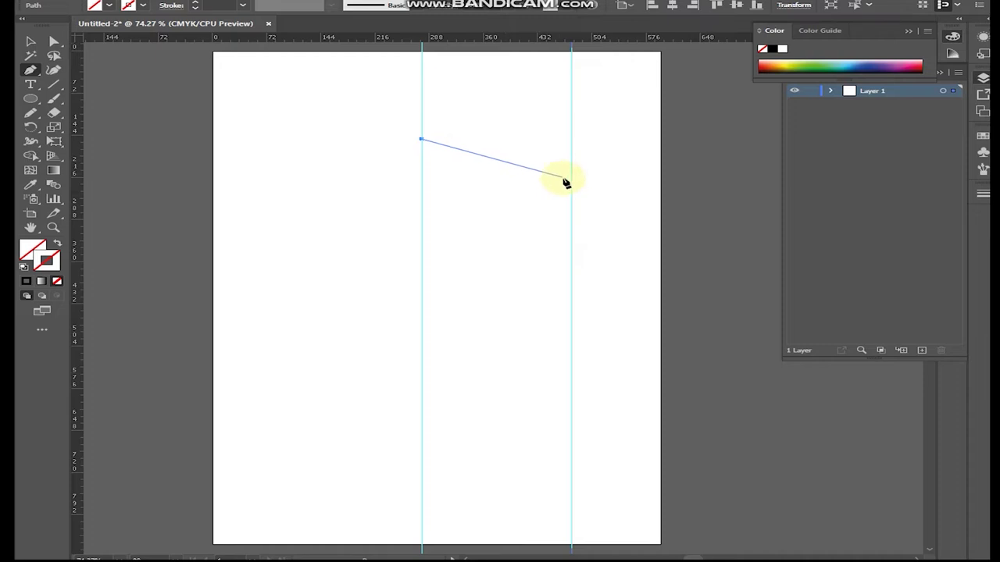
{"action": "left_click_drag", "start_coordinate": [571, 185], "coordinate": [636, 181]}
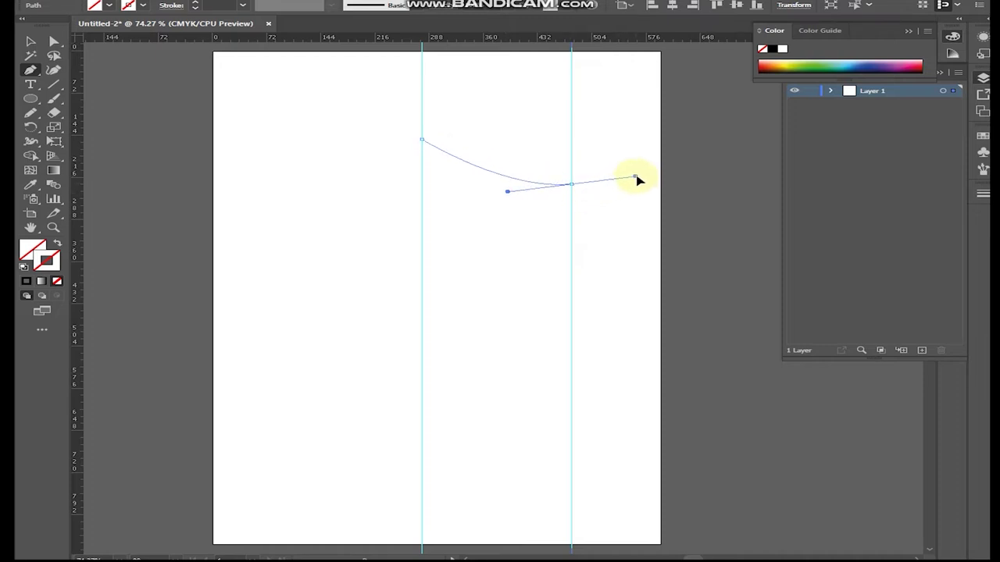
{"action": "left_click_drag", "start_coordinate": [635, 178], "coordinate": [651, 176]}
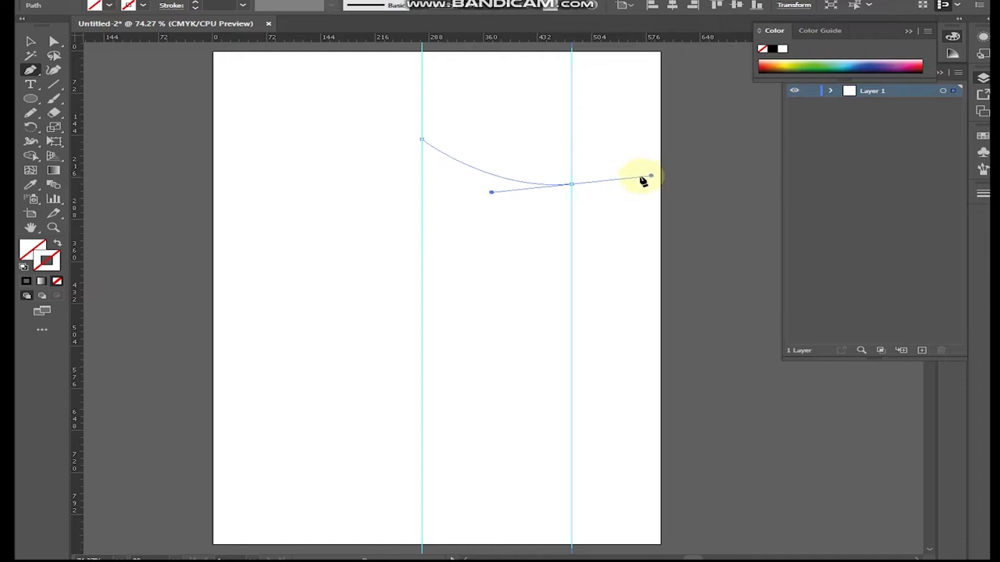
{"action": "left_click", "coordinate": [571, 185]}
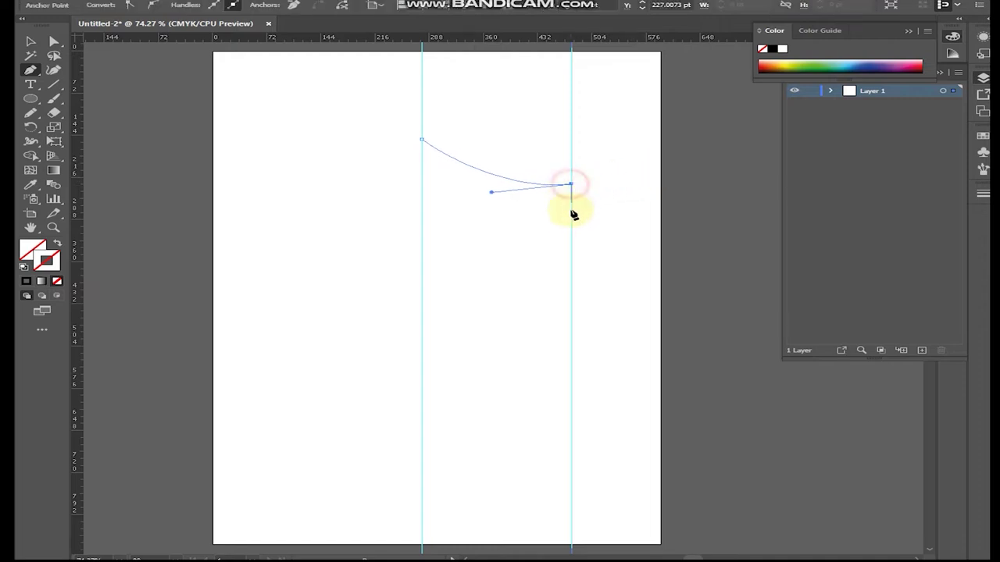
{"action": "left_click", "coordinate": [572, 274]}
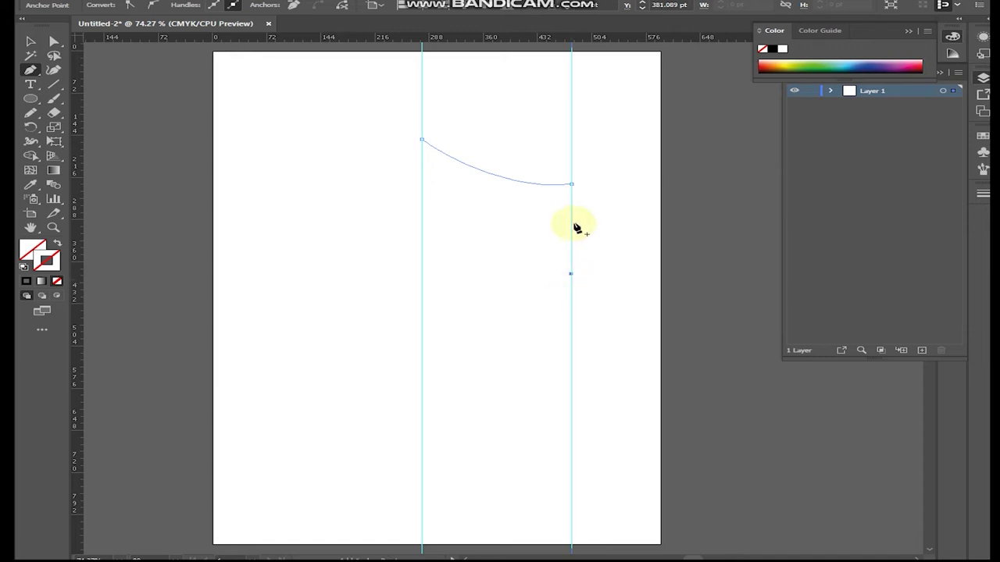
Step: Set the path's stroke colour to red FF0000 and undo a stray anchor point
{"action": "double_click", "coordinate": [50, 259]}
{"action": "left_click_drag", "start_coordinate": [480, 318], "coordinate": [517, 293]}
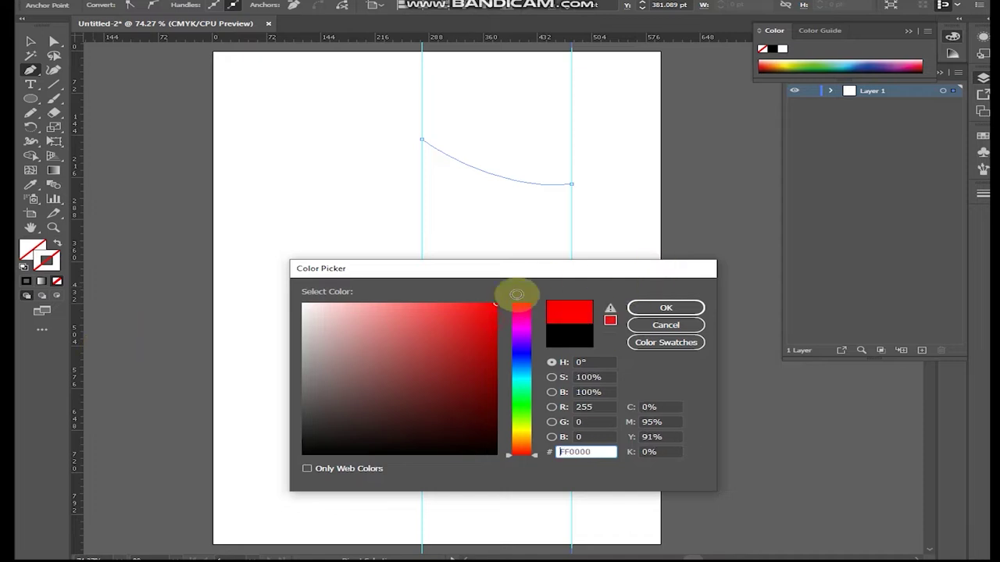
{"action": "left_click", "coordinate": [665, 308]}
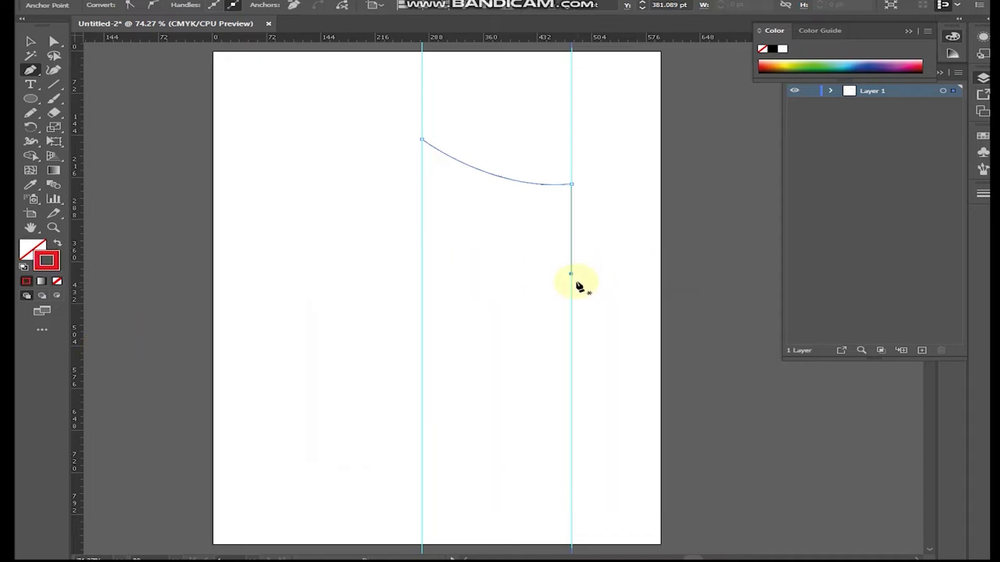
{"action": "left_click", "coordinate": [571, 319]}
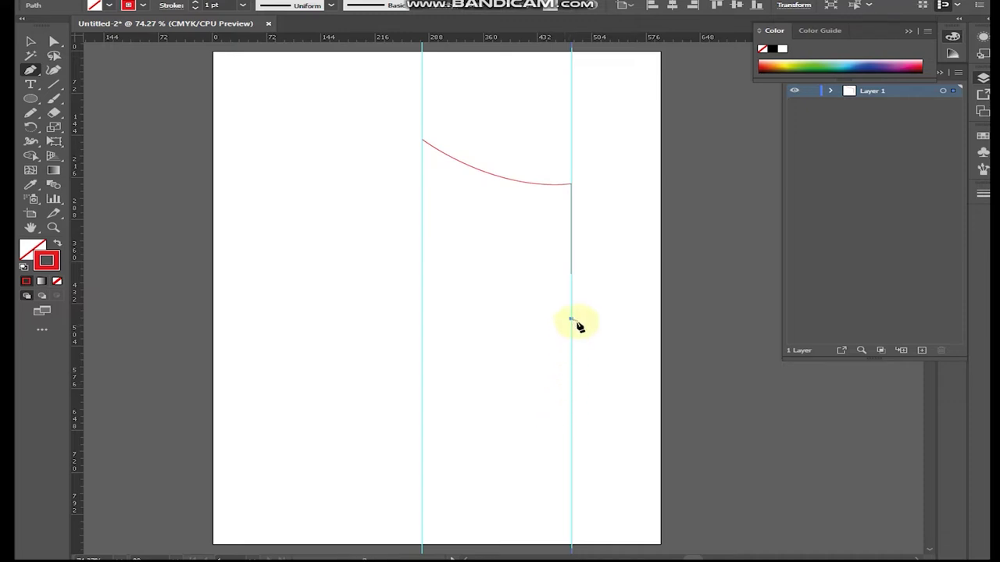
{"action": "key", "text": "ctrl+z"}
{"action": "left_click", "coordinate": [594, 285]}
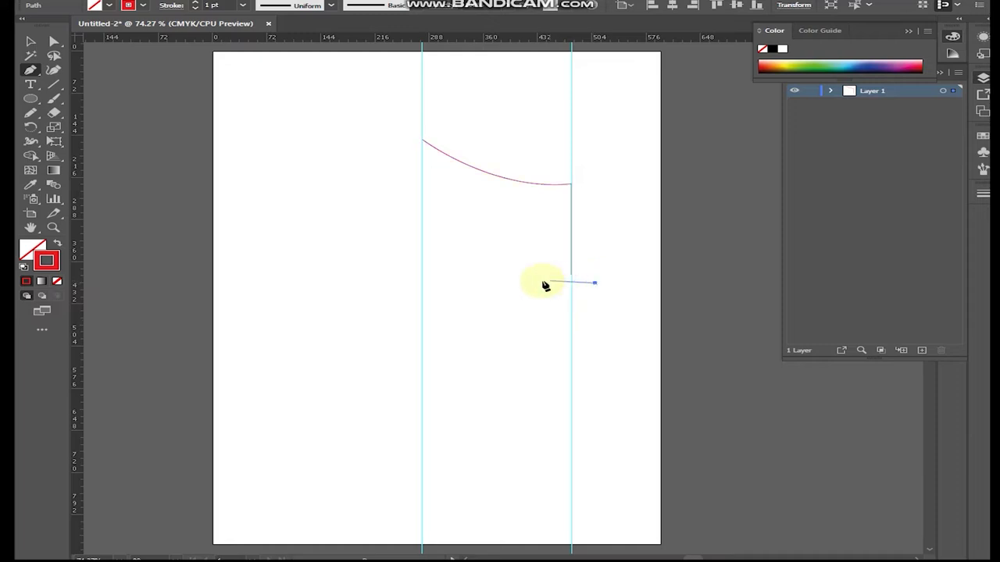
Step: Draw the angled middle line and lower curve ending on the centre guide, then select all three paths
{"action": "left_click", "coordinate": [486, 283]}
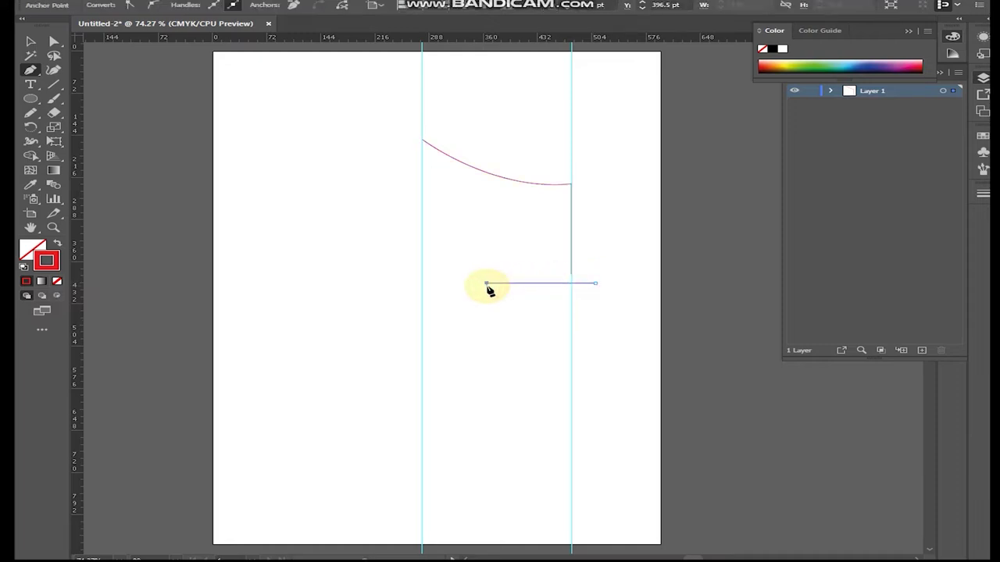
{"action": "left_click", "coordinate": [421, 213]}
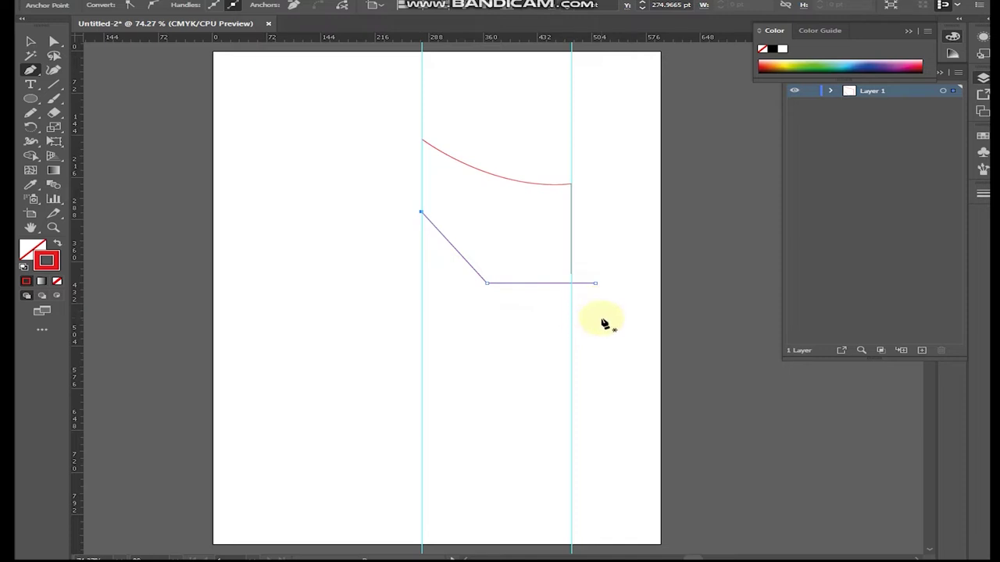
{"action": "left_click_drag", "start_coordinate": [599, 320], "coordinate": [562, 322]}
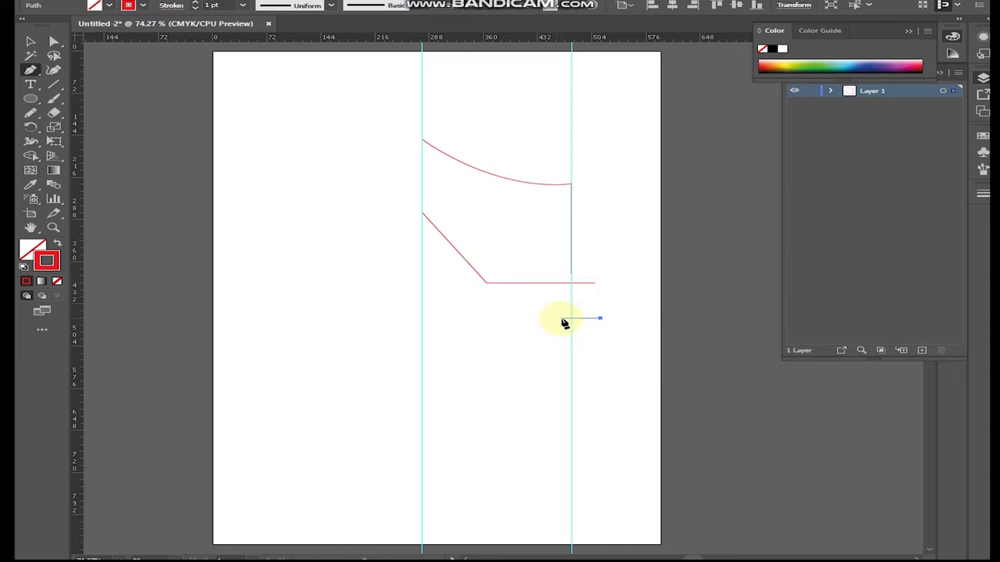
{"action": "left_click", "coordinate": [557, 318]}
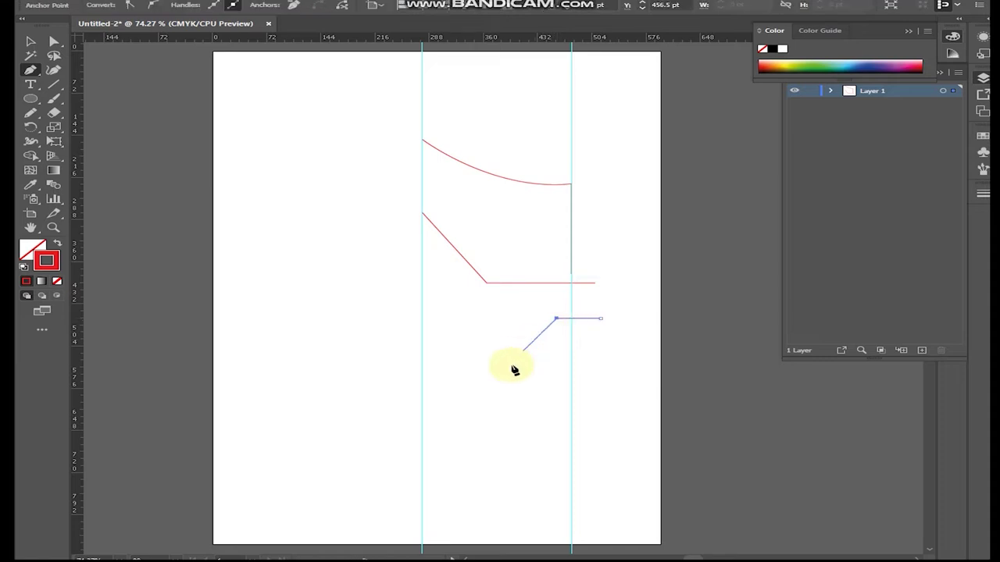
{"action": "left_click_drag", "start_coordinate": [422, 437], "coordinate": [357, 460]}
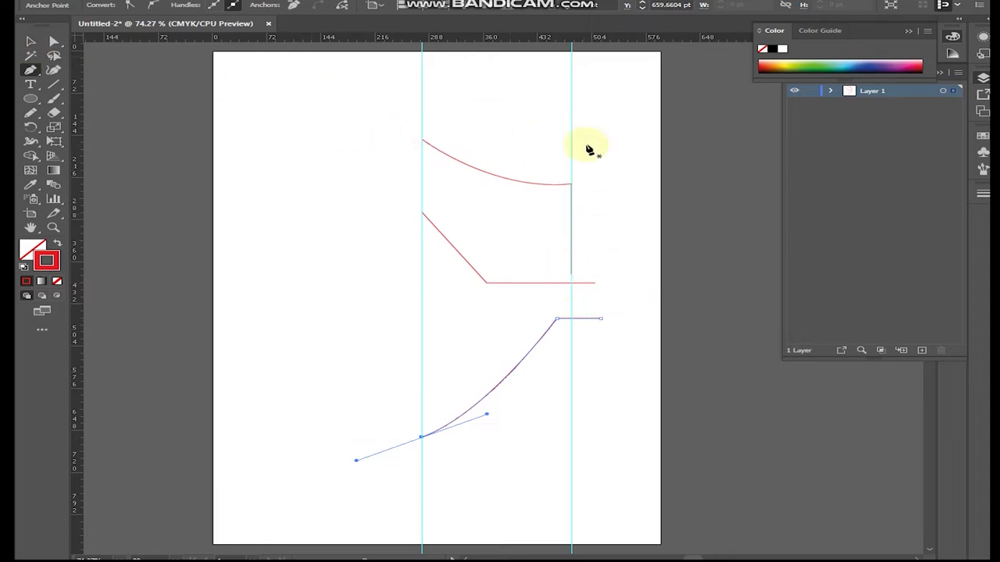
{"action": "left_click", "coordinate": [30, 42]}
{"action": "left_click_drag", "start_coordinate": [494, 125], "coordinate": [531, 281]}
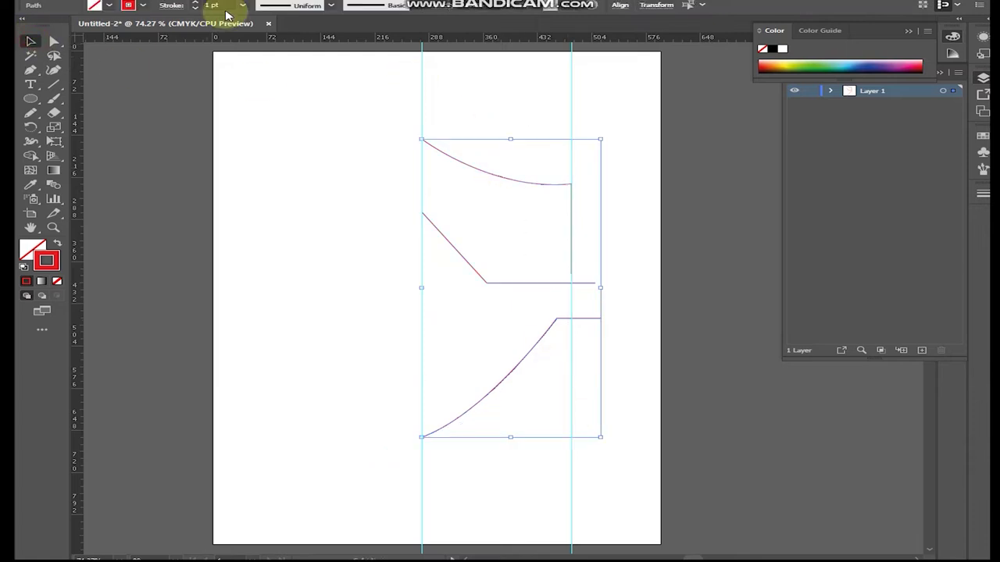
Step: Set the selected paths' stroke weight to 4 pt
{"action": "double_click", "coordinate": [221, 5]}
{"action": "type", "text": "4"}
{"action": "key", "text": "Return"}
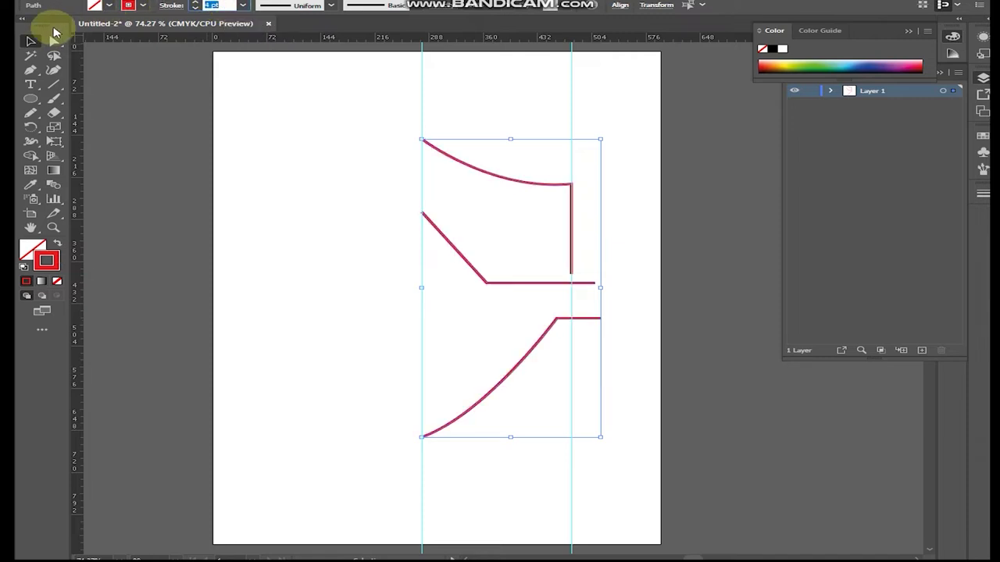
Step: Make a mirrored copy of the three paths with Reflect on the vertical axis
{"action": "right_click", "coordinate": [544, 188]}
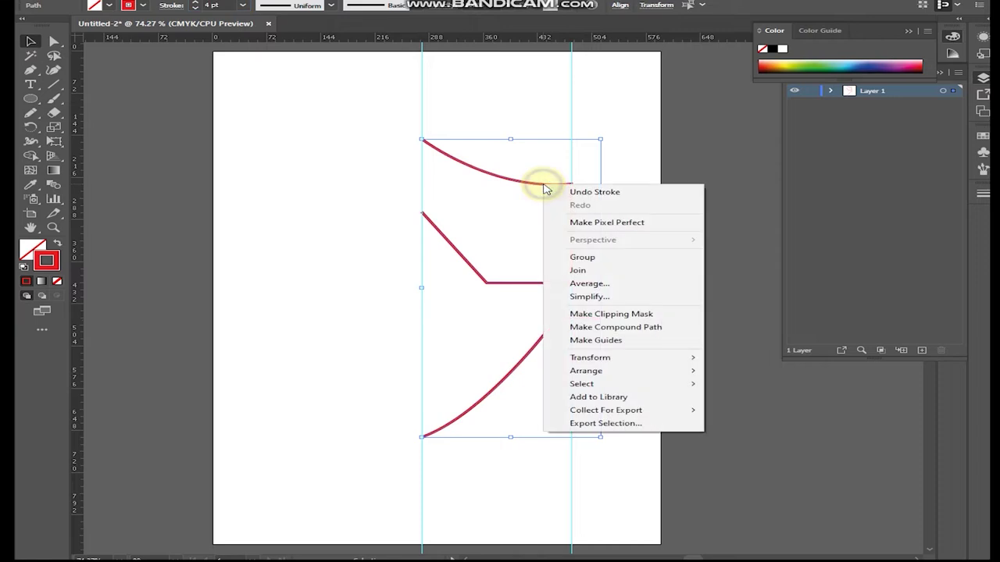
{"action": "left_click", "coordinate": [636, 357]}
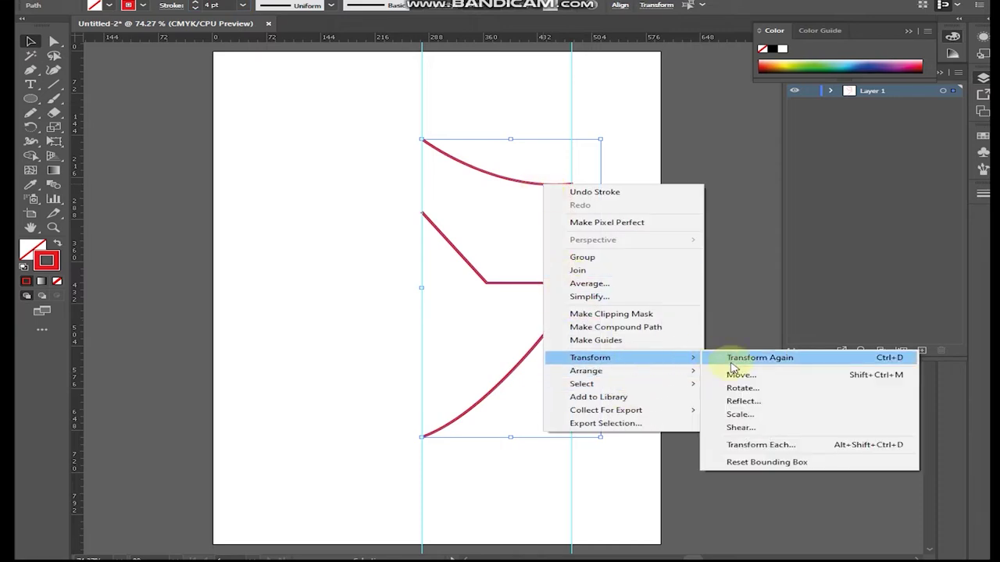
{"action": "left_click", "coordinate": [762, 402]}
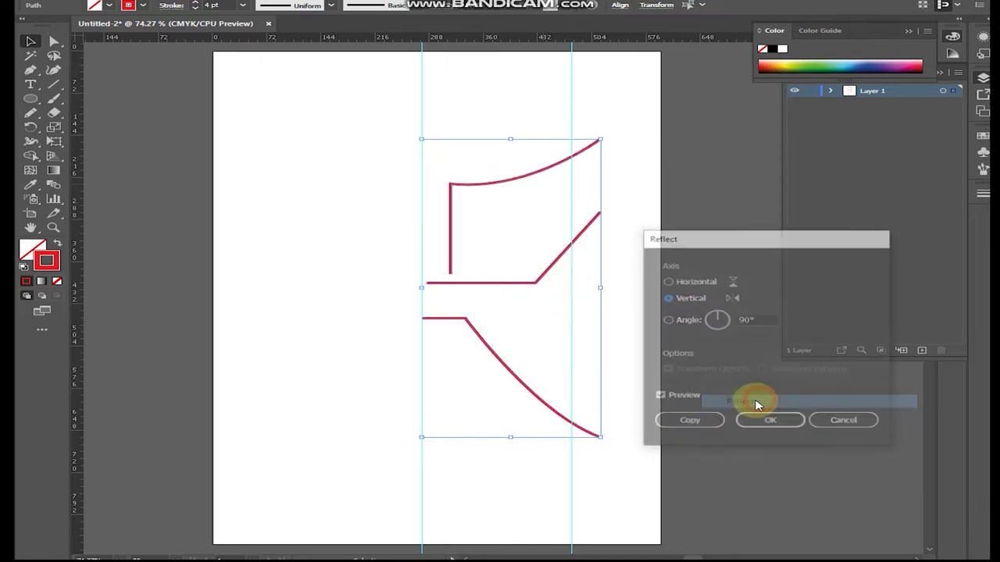
{"action": "left_click", "coordinate": [688, 425]}
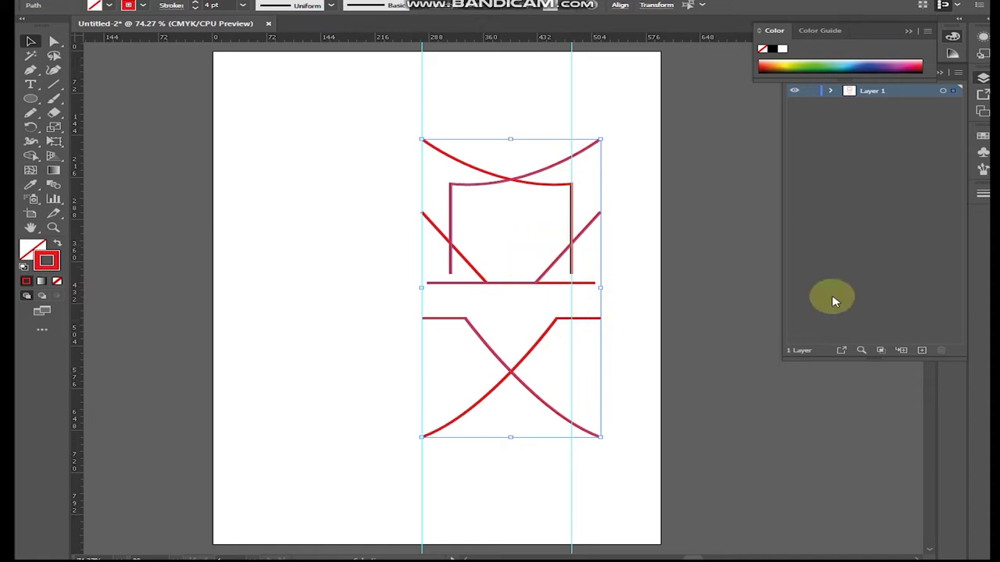
Step: Nudge the mirrored copy to the left side of the centre guide
{"action": "key", "text": "shift+Left"}
{"action": "key", "text": "shift+Left"}
{"action": "key", "text": "shift+Left"}
{"action": "key", "text": "shift+Left"}
{"action": "key", "text": "shift+Left"}
{"action": "key", "text": "shift+Left"}
{"action": "key", "text": "shift+Left"}
{"action": "key", "text": "shift+Left"}
{"action": "key", "text": "shift+Left"}
{"action": "key", "text": "shift+Left"}
{"action": "key", "text": "shift+Left"}
{"action": "key", "text": "shift+Left"}
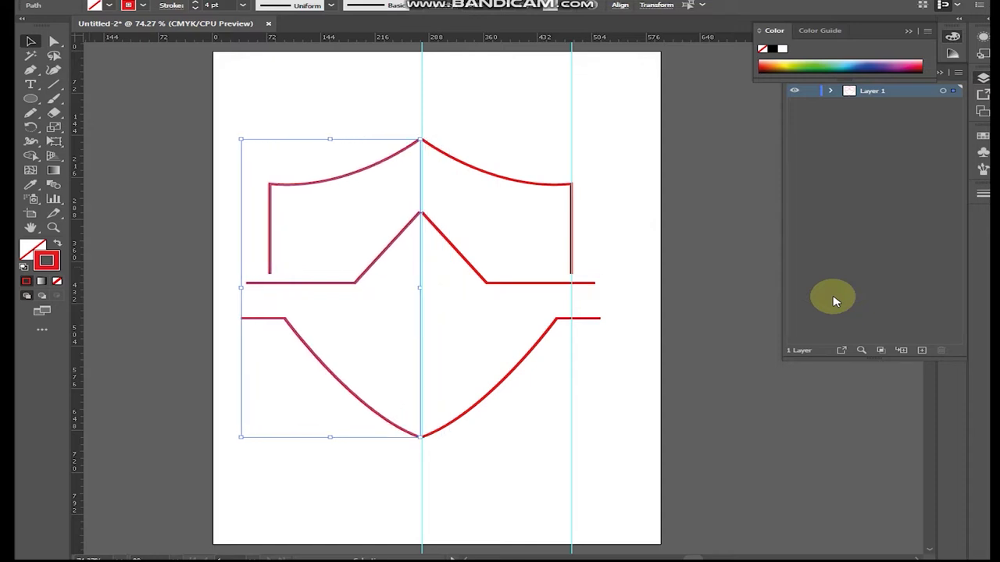
{"action": "scroll", "coordinate": [457, 173], "scroll_direction": "up", "scroll_amount": 3, "text": "alt"}
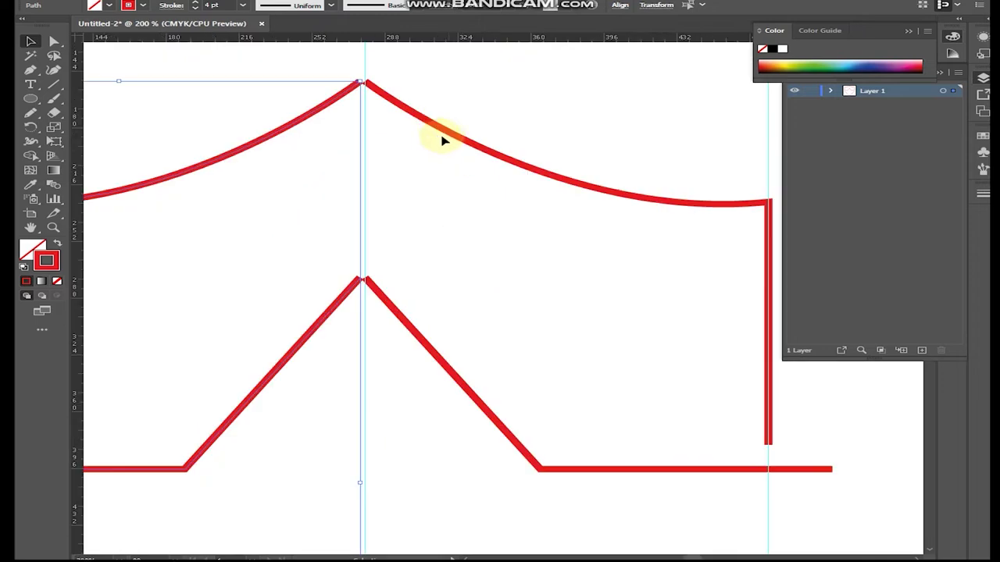
{"action": "scroll", "coordinate": [370, 83], "scroll_direction": "up", "scroll_amount": 2, "text": "alt"}
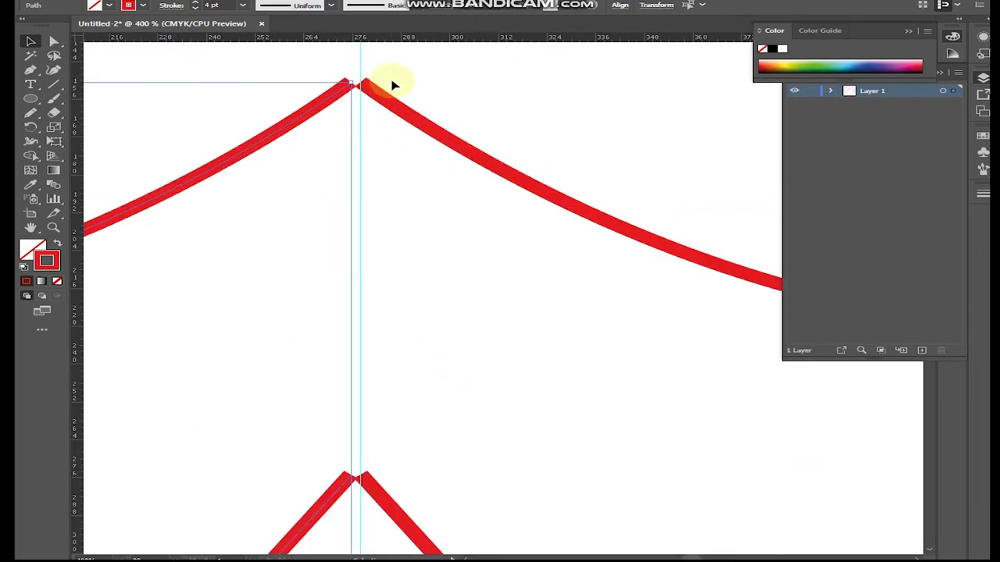
{"action": "scroll", "coordinate": [375, 103], "scroll_direction": "up", "scroll_amount": 1, "text": "alt"}
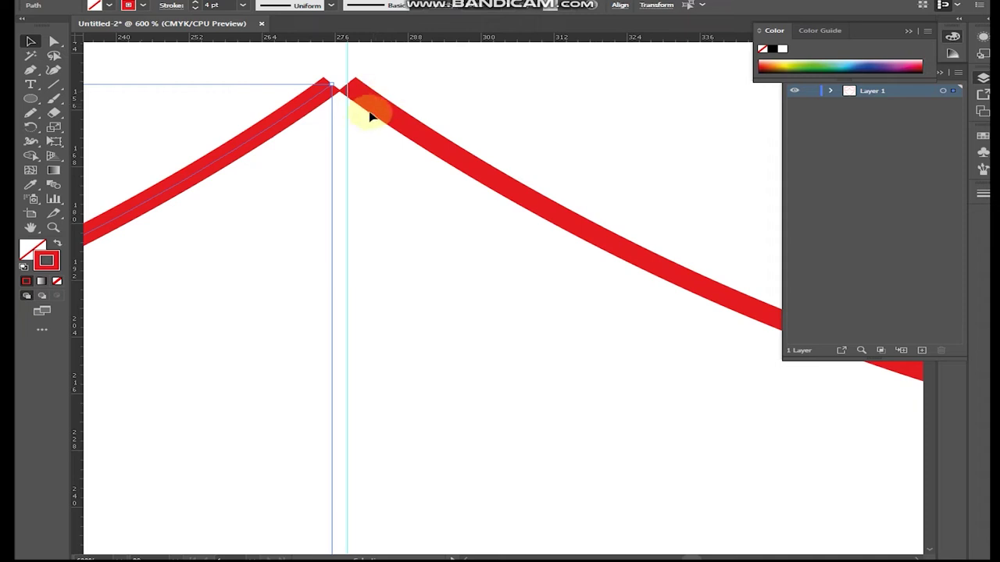
{"action": "scroll", "coordinate": [370, 122], "scroll_direction": "down", "scroll_amount": 2, "text": "alt"}
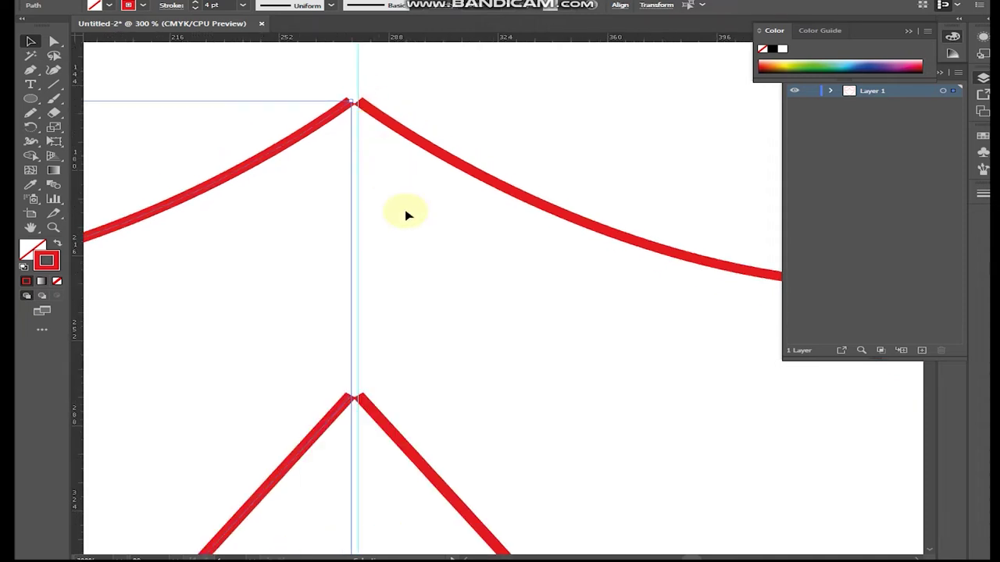
Step: Snap the copied curve's end onto the V's bottom point so both halves meet
{"action": "left_click_drag", "start_coordinate": [406, 411], "coordinate": [406, 125]}
{"action": "left_click_drag", "start_coordinate": [455, 422], "coordinate": [446, 245]}
{"action": "left_click_drag", "start_coordinate": [442, 406], "coordinate": [450, 331]}
{"action": "left_click_drag", "start_coordinate": [445, 516], "coordinate": [461, 353]}
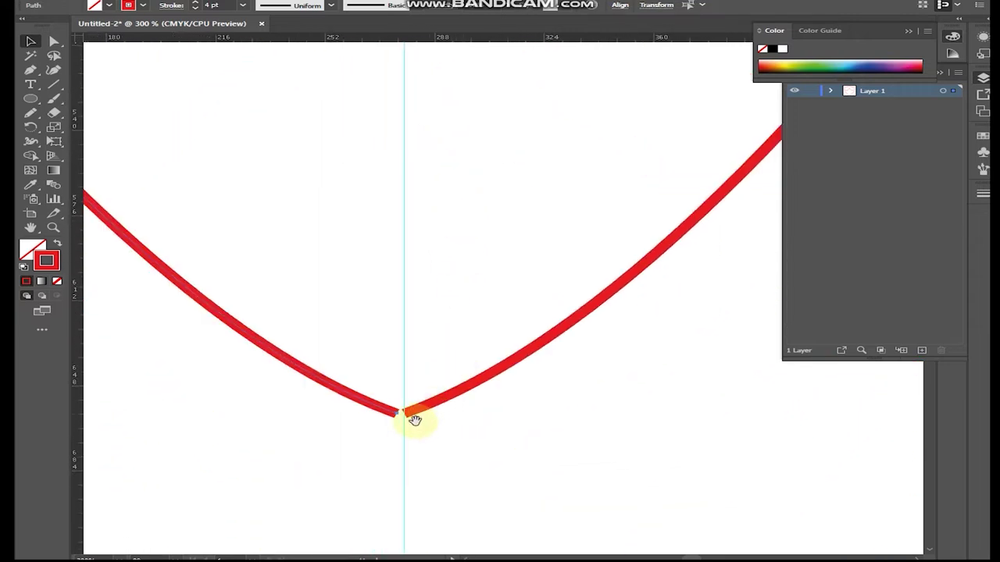
{"action": "left_click_drag", "start_coordinate": [420, 420], "coordinate": [398, 413]}
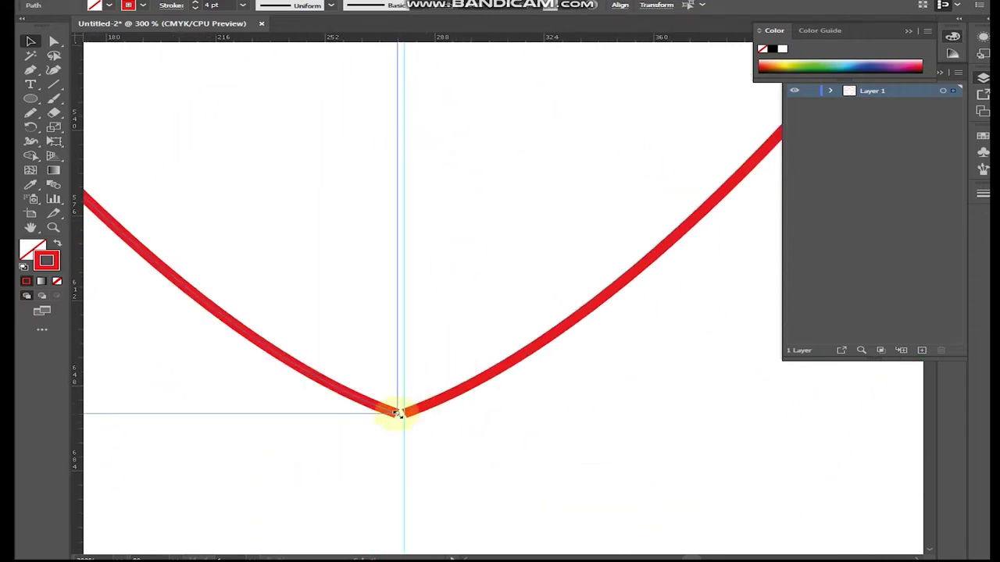
{"action": "key", "text": "ctrl+minus"}
{"action": "key", "text": "ctrl+minus"}
{"action": "key", "text": "ctrl+minus"}
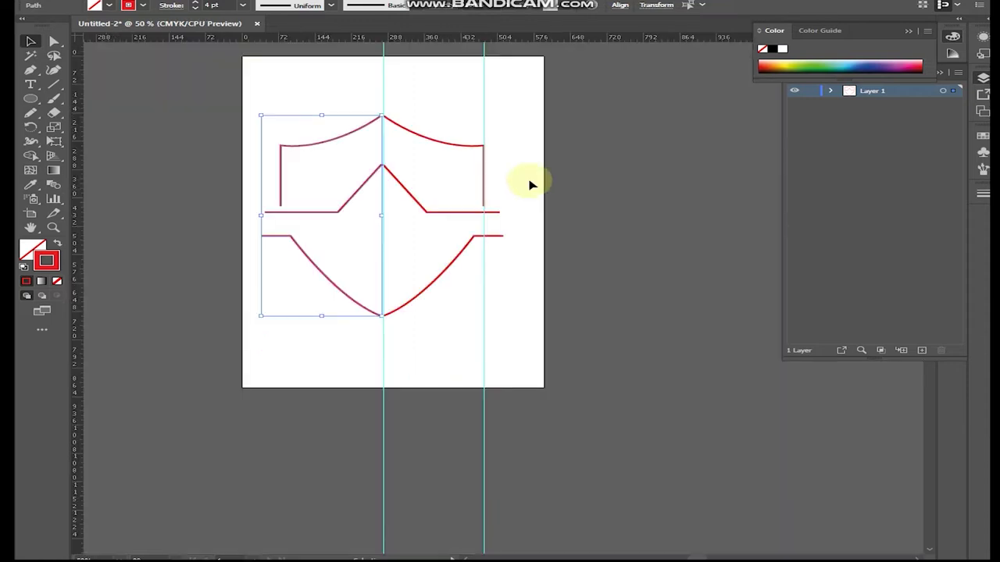
Step: Deselect everything and hide the guides
{"action": "left_click", "coordinate": [502, 200]}
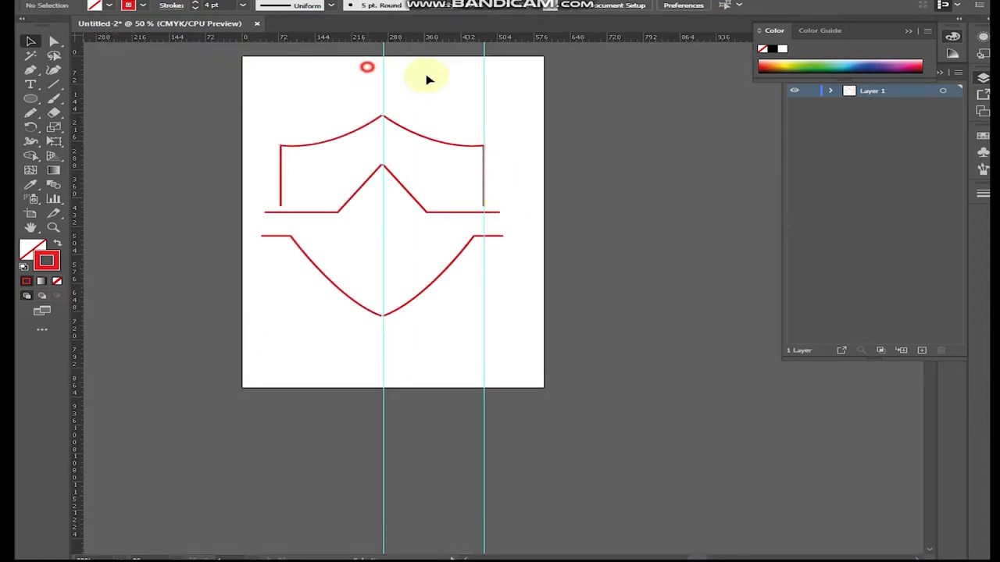
{"action": "right_click", "coordinate": [385, 76]}
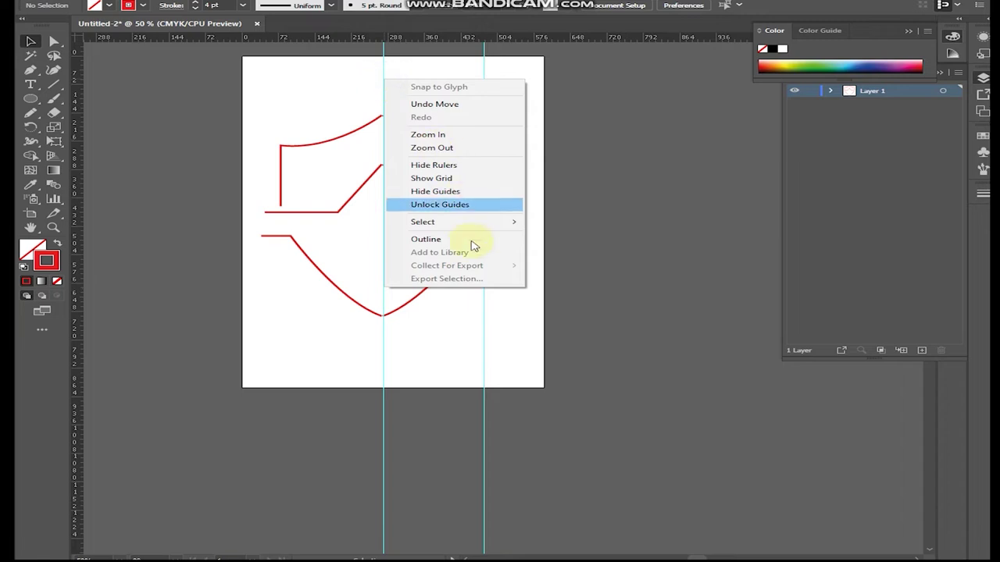
{"action": "left_click", "coordinate": [459, 196]}
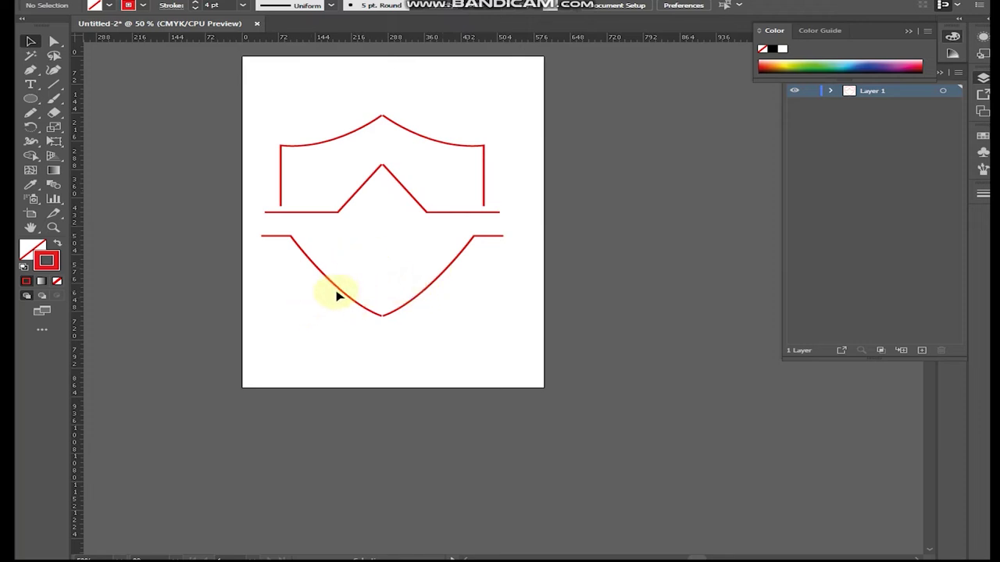
Step: Nudge the lower V-shaped curve down two arrow-key steps
{"action": "scroll", "coordinate": [373, 314], "scroll_direction": "up", "scroll_amount": 2}
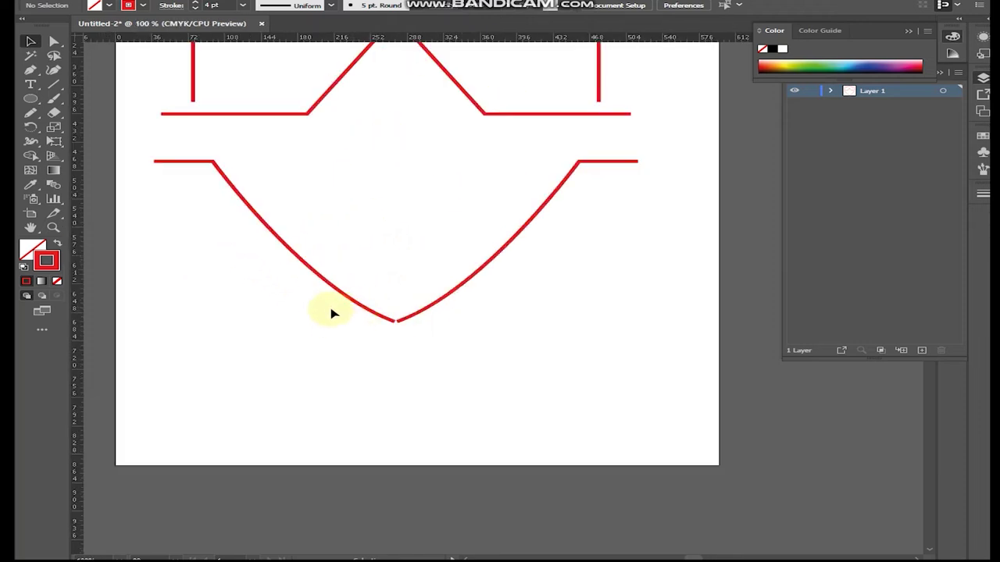
{"action": "left_click_drag", "start_coordinate": [519, 295], "coordinate": [595, 314]}
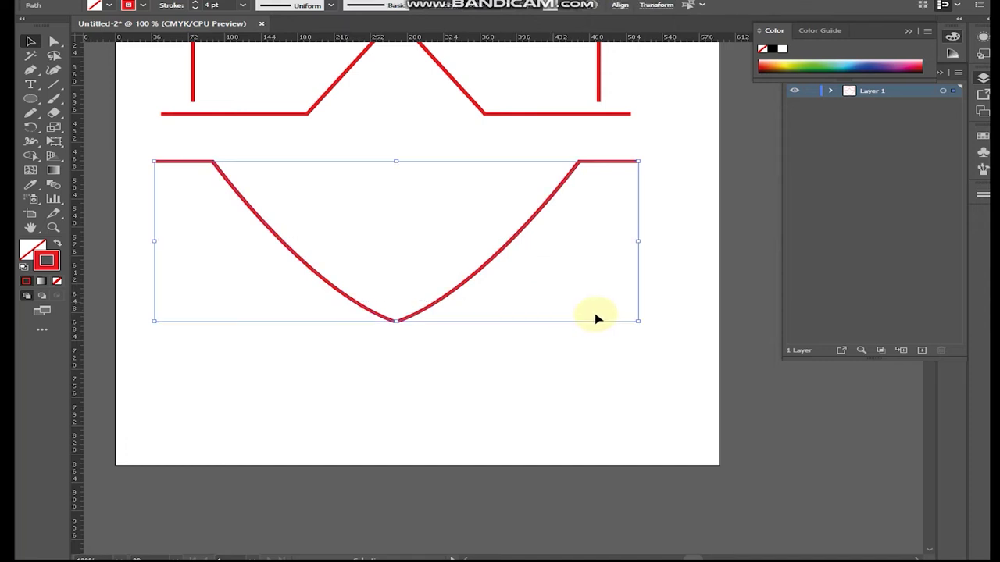
{"action": "key", "text": "Down"}
{"action": "key", "text": "Down"}
{"action": "key", "text": "Down"}
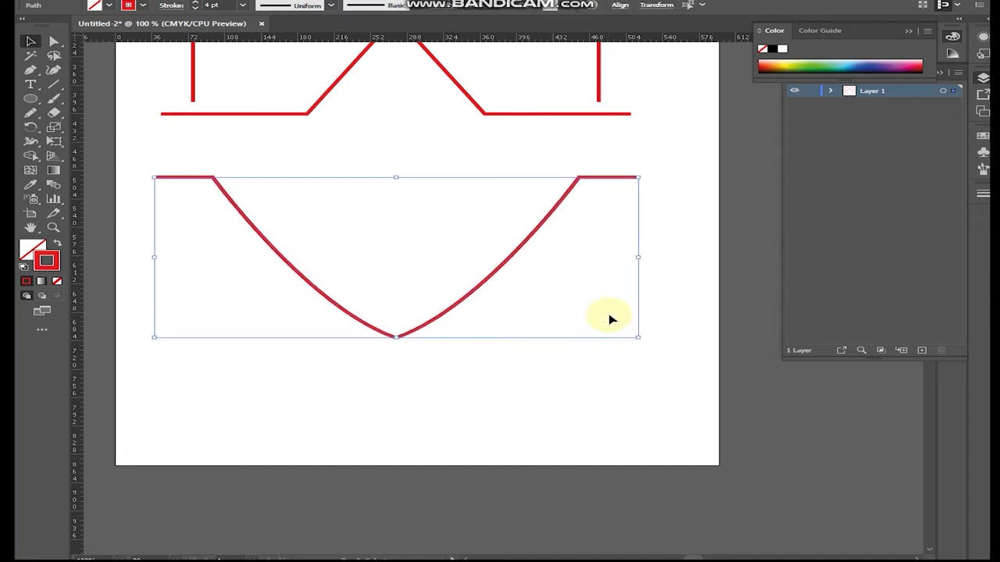
{"action": "key", "text": "Down"}
{"action": "key", "text": "Down"}
{"action": "key", "text": "Down"}
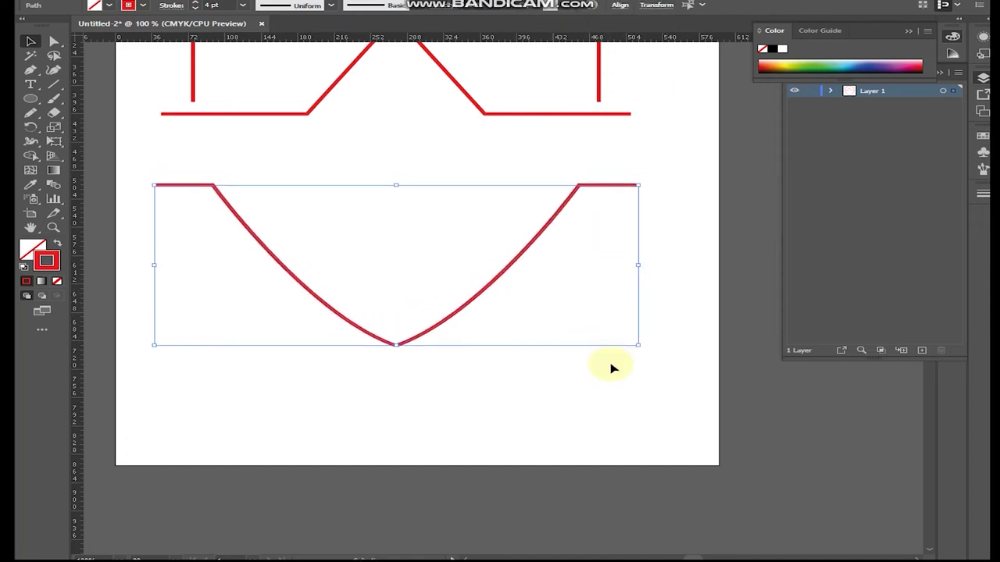
{"action": "left_click", "coordinate": [393, 323]}
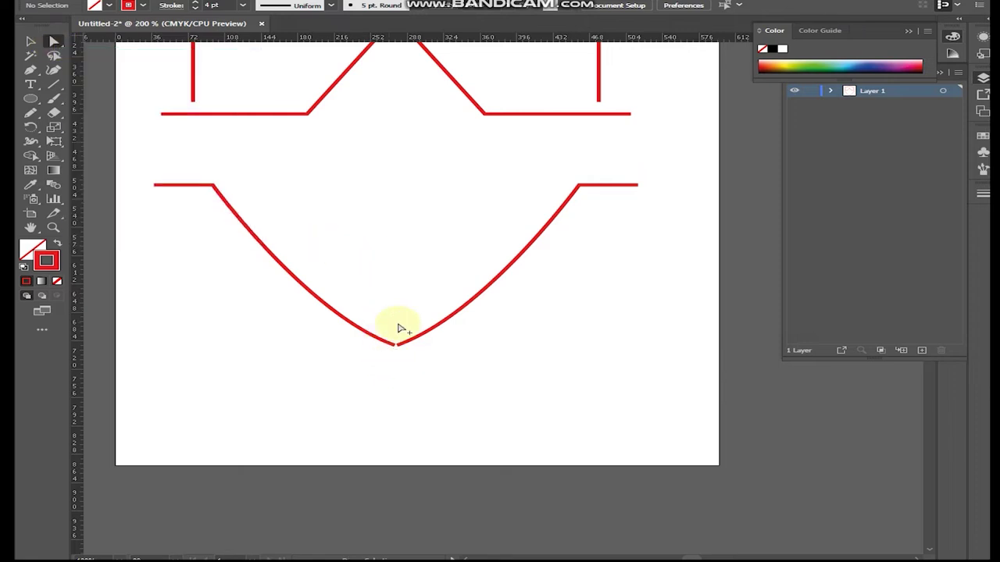
Step: Average the lower curve's two bottom endpoints to one spot (Both)
{"action": "scroll", "coordinate": [398, 328], "scroll_direction": "up", "scroll_amount": 2, "text": "alt"}
{"action": "scroll", "coordinate": [381, 300], "scroll_direction": "up", "scroll_amount": 2, "text": "alt"}
{"action": "mouse_move", "coordinate": [373, 307]}
{"action": "left_mouse_down"}
{"action": "mouse_move", "coordinate": [499, 410]}
{"action": "mouse_move", "coordinate": [472, 391]}
{"action": "left_mouse_up"}
{"action": "right_click", "coordinate": [433, 367]}
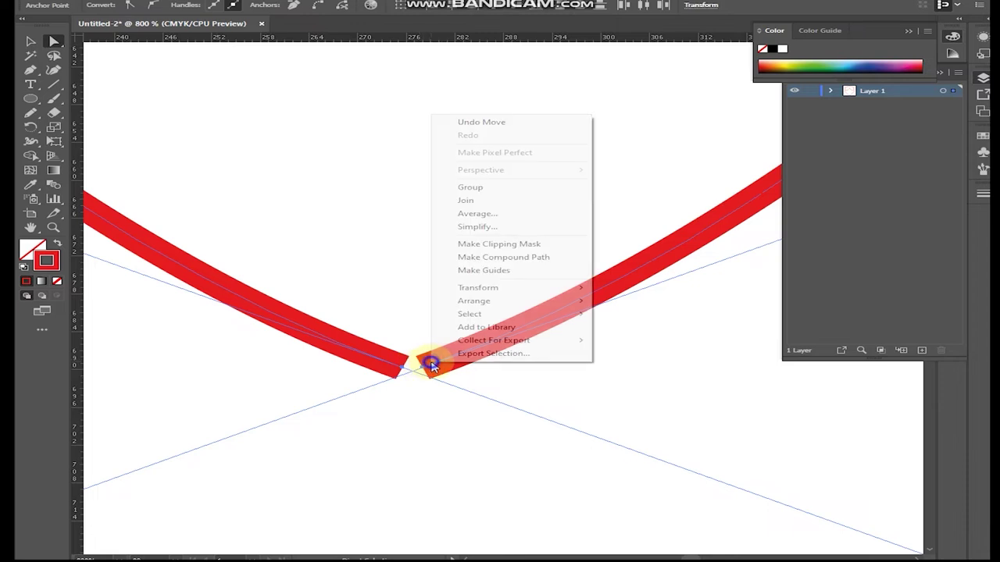
{"action": "left_click", "coordinate": [505, 214]}
{"action": "left_click", "coordinate": [473, 313]}
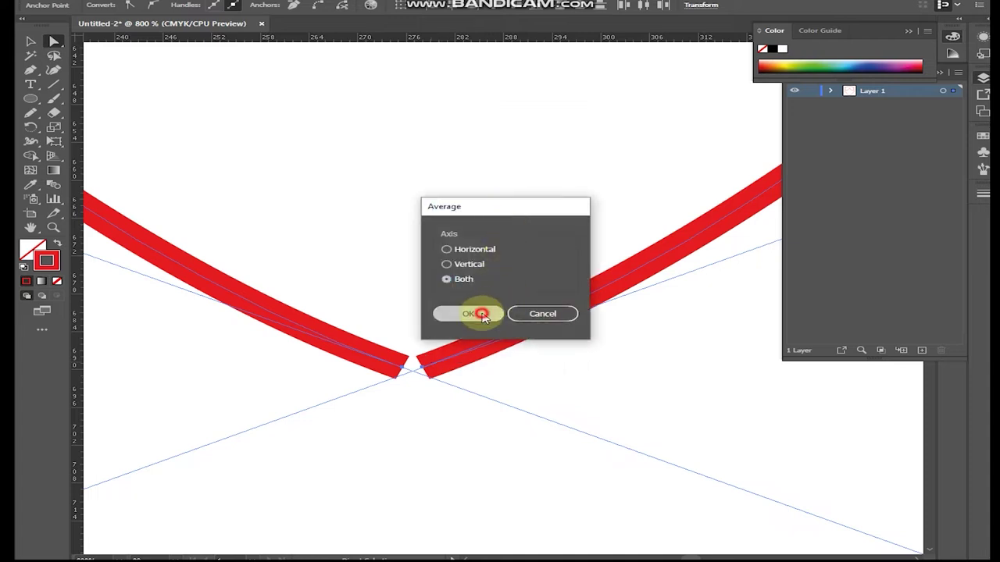
Step: Join the overlapping bottom endpoints into one continuous V path
{"action": "right_click", "coordinate": [439, 363]}
{"action": "left_click", "coordinate": [474, 200]}
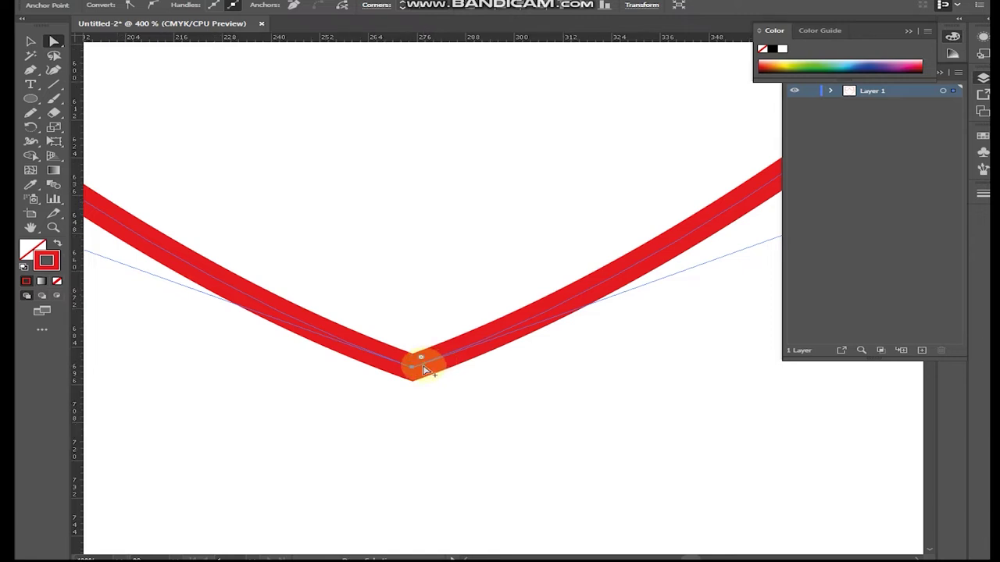
{"action": "scroll", "coordinate": [427, 369], "scroll_direction": "down", "scroll_amount": 2}
{"action": "scroll", "coordinate": [447, 364], "scroll_direction": "down", "scroll_amount": 2}
{"action": "scroll", "coordinate": [446, 346], "scroll_direction": "down", "scroll_amount": 2}
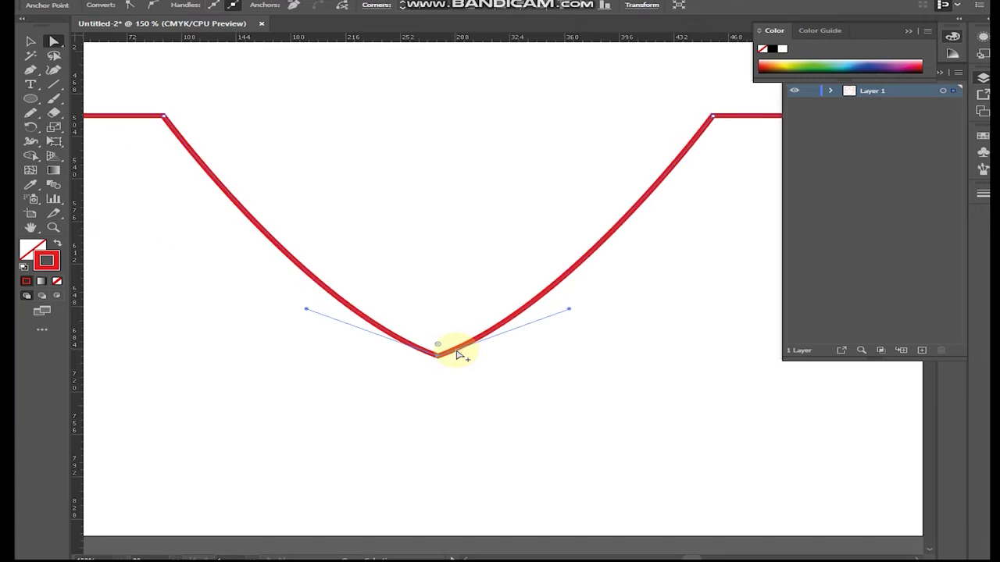
{"action": "scroll", "coordinate": [449, 321], "scroll_direction": "down", "scroll_amount": 2}
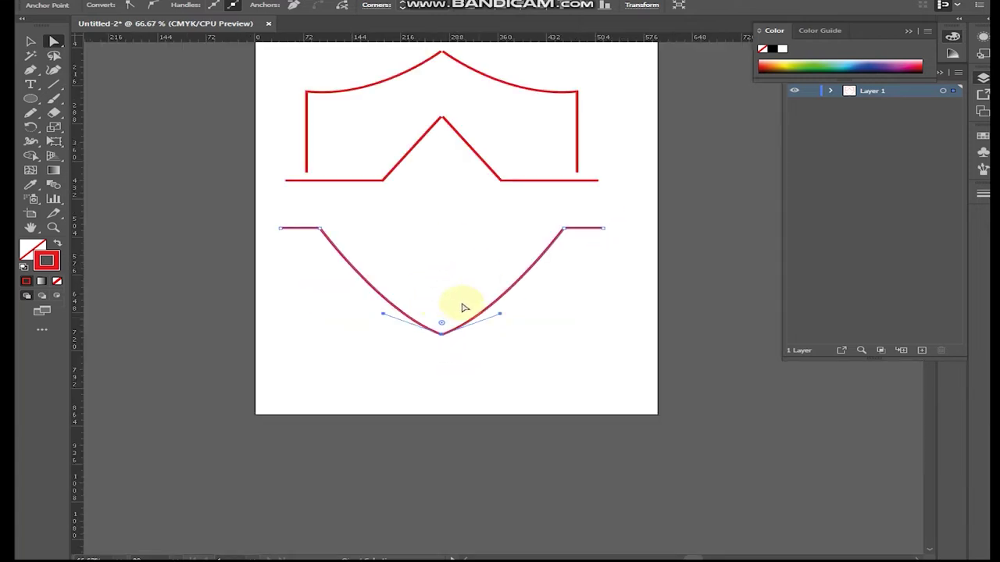
{"action": "left_click", "coordinate": [30, 42]}
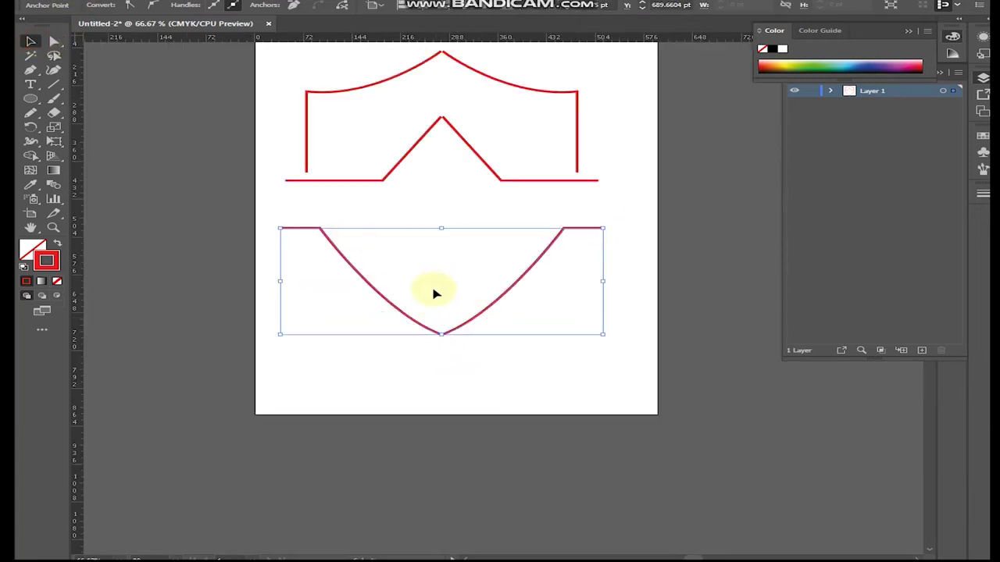
Step: Select the middle triangular path and zoom in on its apex
{"action": "mouse_move", "coordinate": [401, 311]}
{"action": "left_mouse_down"}
{"action": "mouse_move", "coordinate": [360, 354]}
{"action": "mouse_move", "coordinate": [417, 303]}
{"action": "left_mouse_up"}
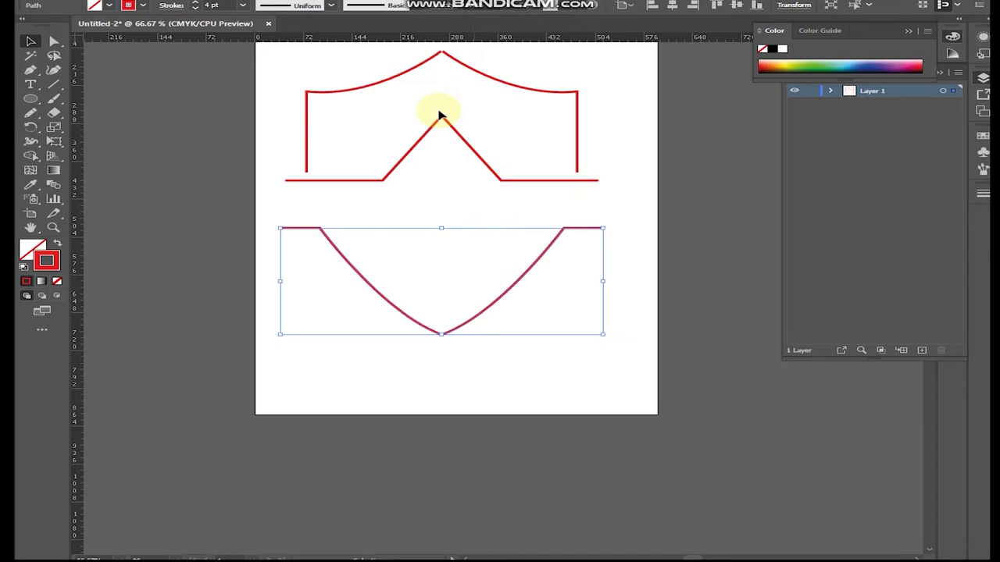
{"action": "scroll", "coordinate": [439, 108], "scroll_direction": "up", "scroll_amount": 2}
{"action": "left_click_drag", "start_coordinate": [416, 110], "coordinate": [500, 155]}
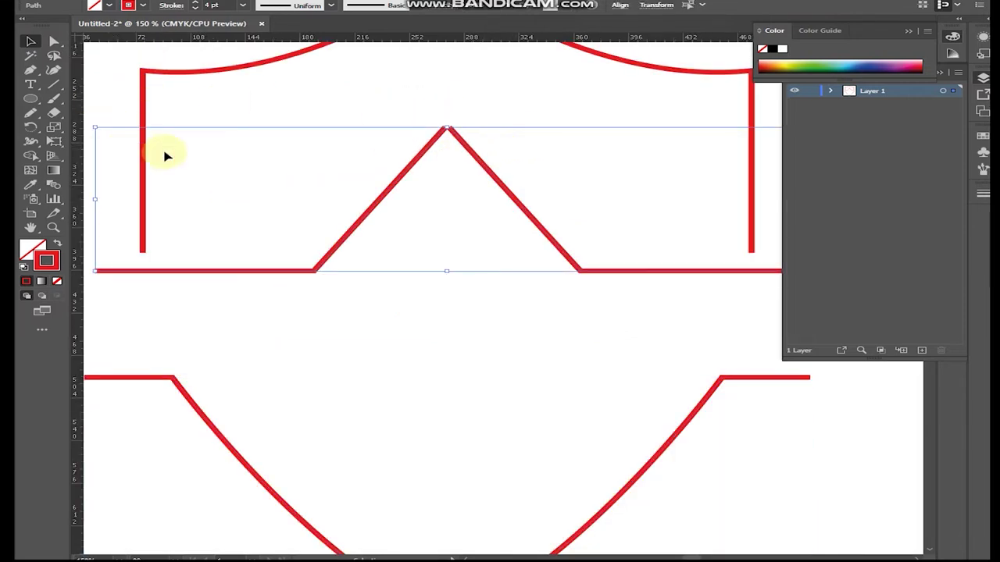
{"action": "scroll", "coordinate": [397, 192], "scroll_direction": "up", "scroll_amount": 2}
{"action": "scroll", "coordinate": [436, 167], "scroll_direction": "up", "scroll_amount": 1}
{"action": "scroll", "coordinate": [515, 97], "scroll_direction": "up", "scroll_amount": 1}
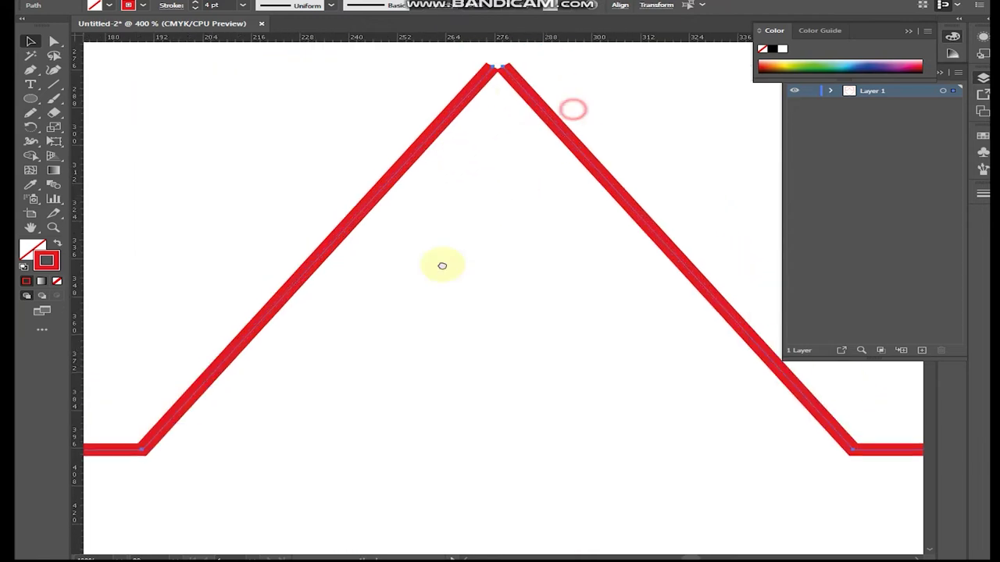
{"action": "scroll", "coordinate": [442, 263], "scroll_direction": "up", "scroll_amount": 3}
{"action": "scroll", "coordinate": [442, 263], "scroll_direction": "right", "scroll_amount": 3}
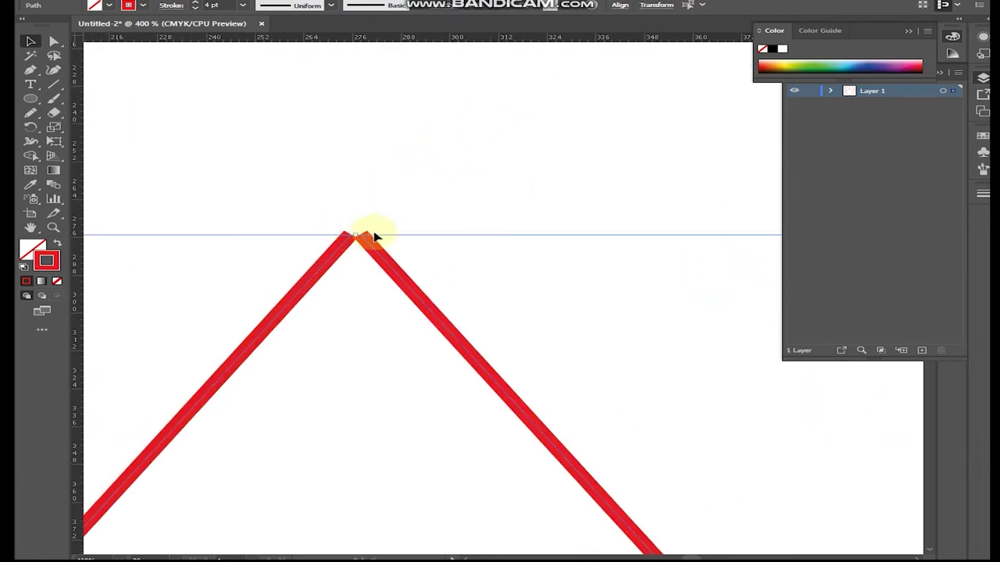
Step: Average the middle line's two apex endpoints to one spot with Direct Selection
{"action": "left_click", "coordinate": [53, 41]}
{"action": "left_click_drag", "start_coordinate": [285, 200], "coordinate": [441, 270]}
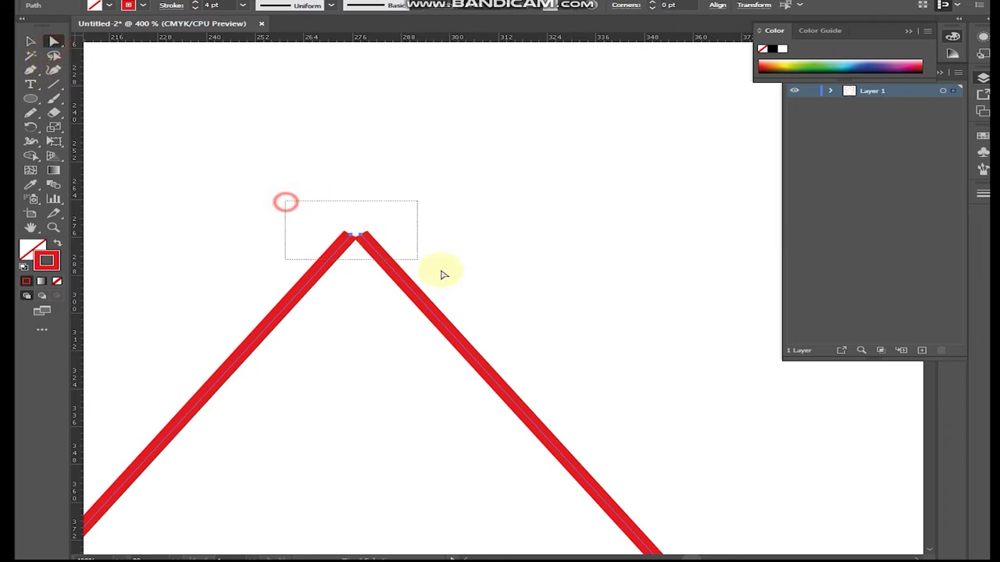
{"action": "right_click", "coordinate": [376, 244]}
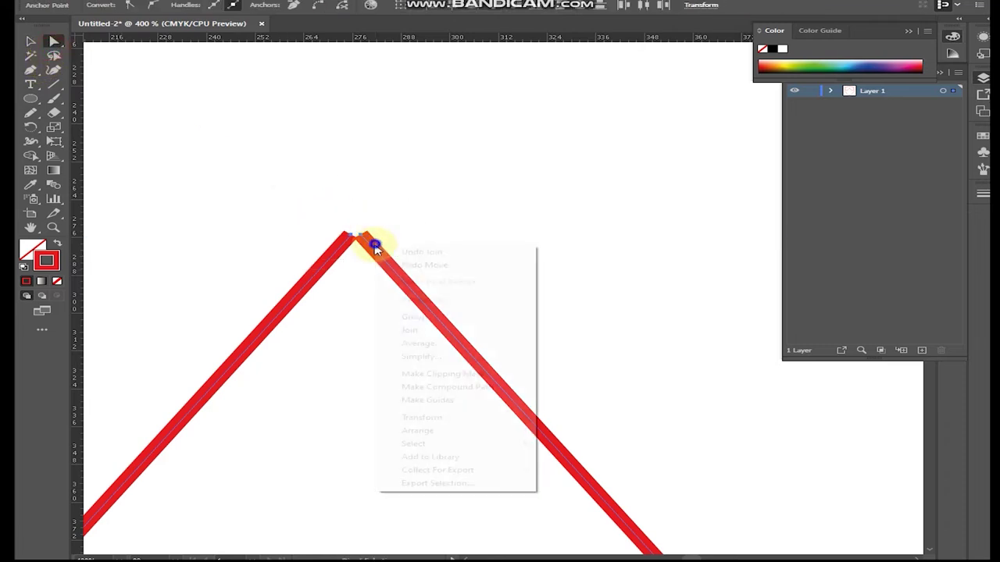
{"action": "left_click", "coordinate": [428, 346]}
{"action": "left_click", "coordinate": [465, 313]}
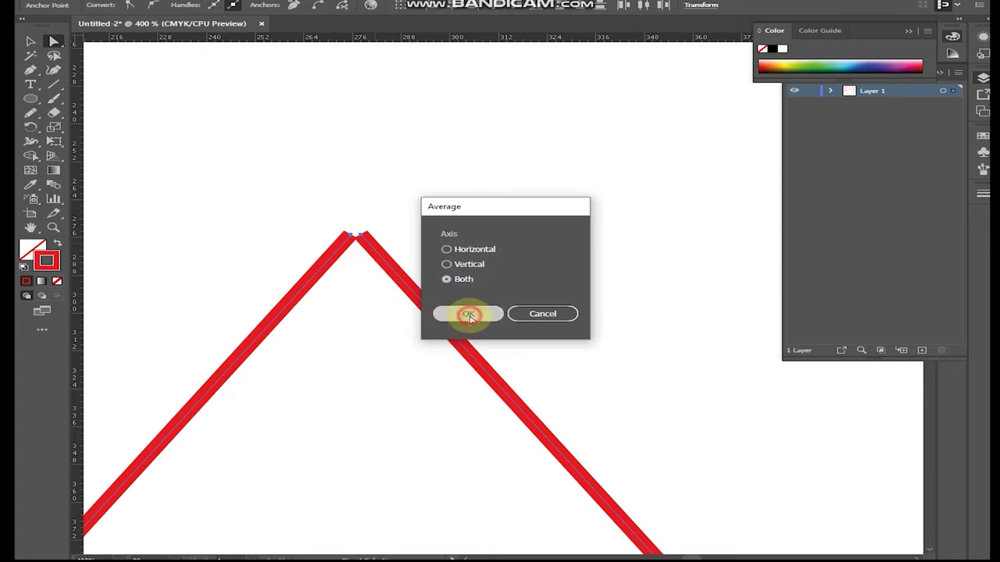
Step: Join the two apex endpoints into a single sharp corner
{"action": "mouse_move", "coordinate": [308, 205]}
{"action": "left_mouse_down"}
{"action": "mouse_move", "coordinate": [446, 311]}
{"action": "mouse_move", "coordinate": [375, 254]}
{"action": "left_mouse_up"}
{"action": "right_click", "coordinate": [374, 260]}
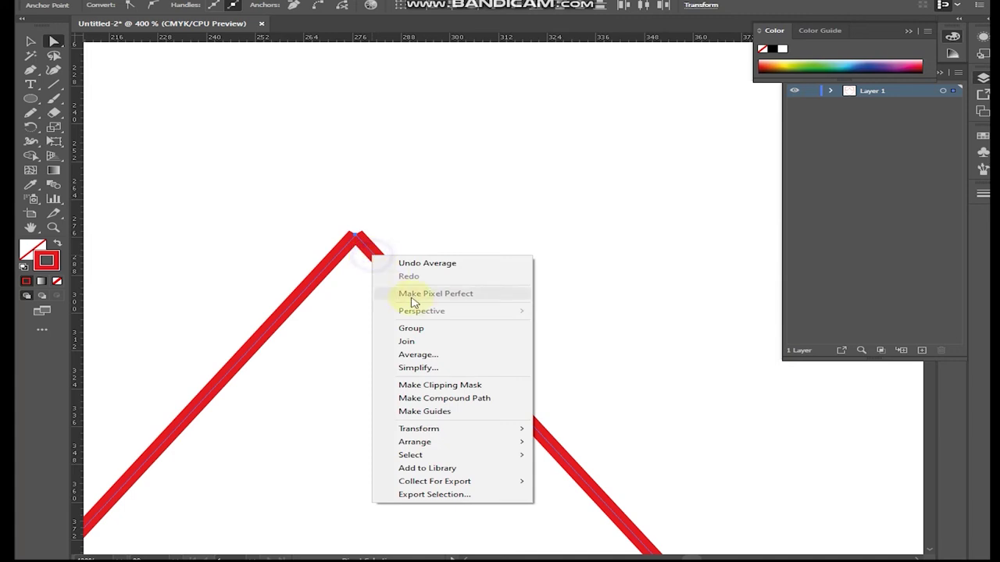
{"action": "left_click", "coordinate": [428, 342]}
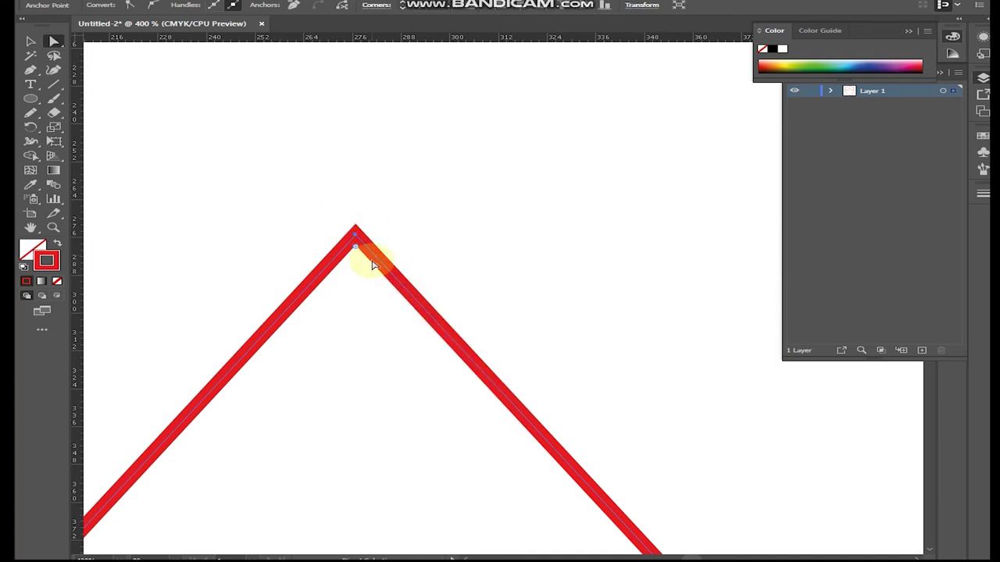
{"action": "scroll", "coordinate": [374, 258], "scroll_direction": "down", "scroll_amount": 2}
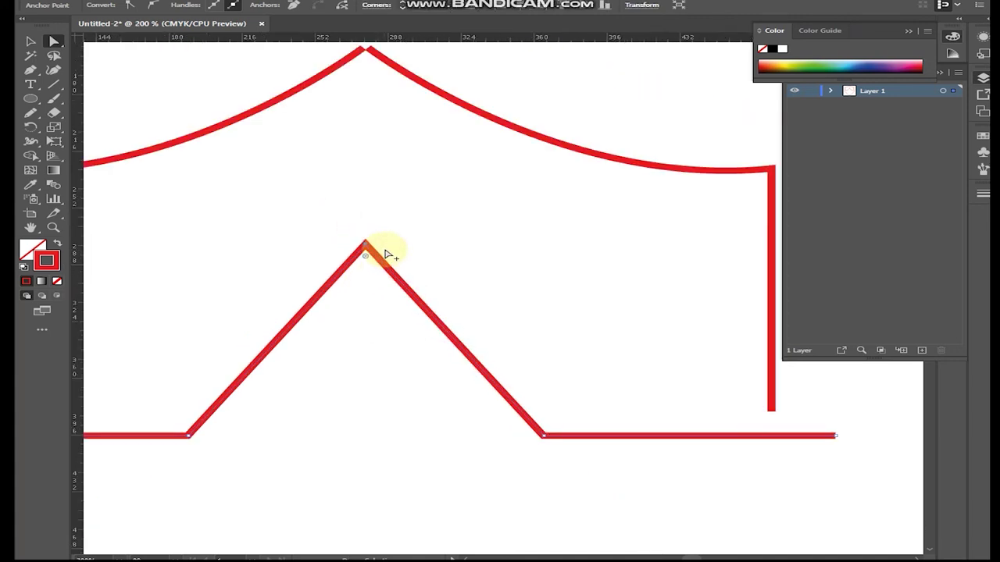
{"action": "scroll", "coordinate": [383, 256], "scroll_direction": "down", "scroll_amount": 1}
{"action": "scroll", "coordinate": [406, 203], "scroll_direction": "up", "scroll_amount": 2}
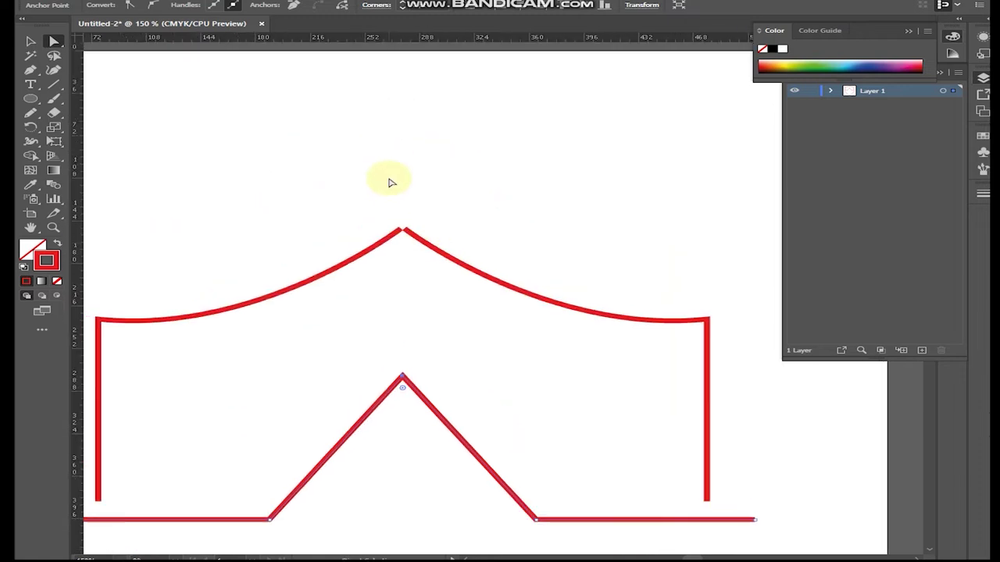
{"action": "scroll", "coordinate": [416, 246], "scroll_direction": "up", "scroll_amount": 6}
Step: Average the curved top's two peak endpoints to one position (Both)
{"action": "left_click_drag", "start_coordinate": [277, 87], "coordinate": [457, 239]}
{"action": "right_click", "coordinate": [383, 178]}
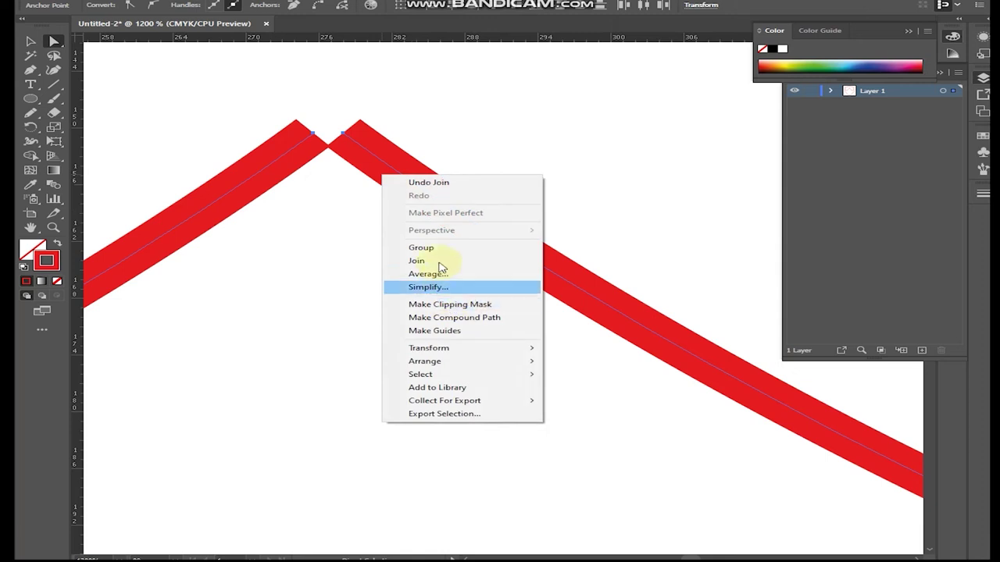
{"action": "left_click", "coordinate": [437, 274]}
{"action": "left_click", "coordinate": [467, 313]}
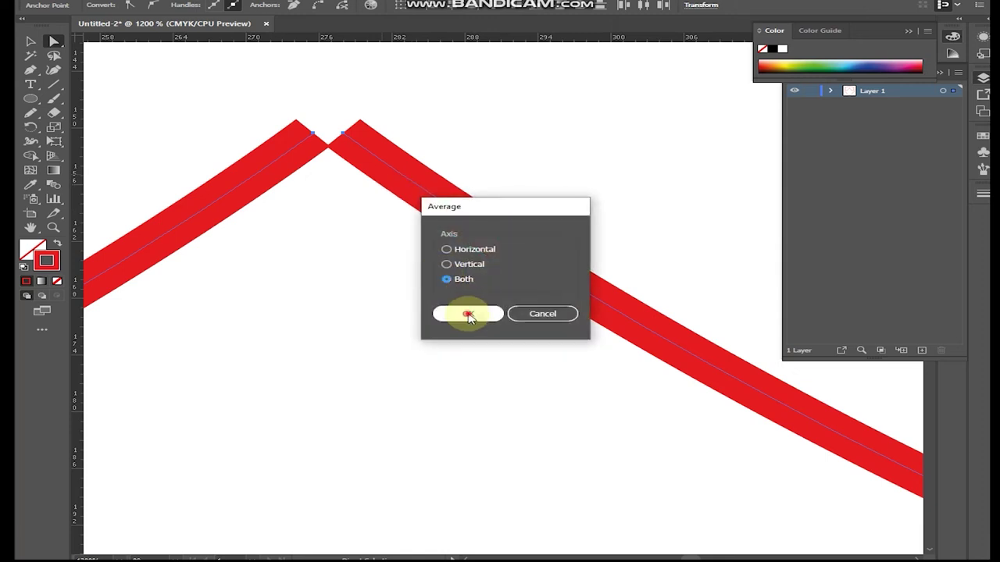
Step: Join the peak endpoints into one continuous top path
{"action": "right_click", "coordinate": [401, 185]}
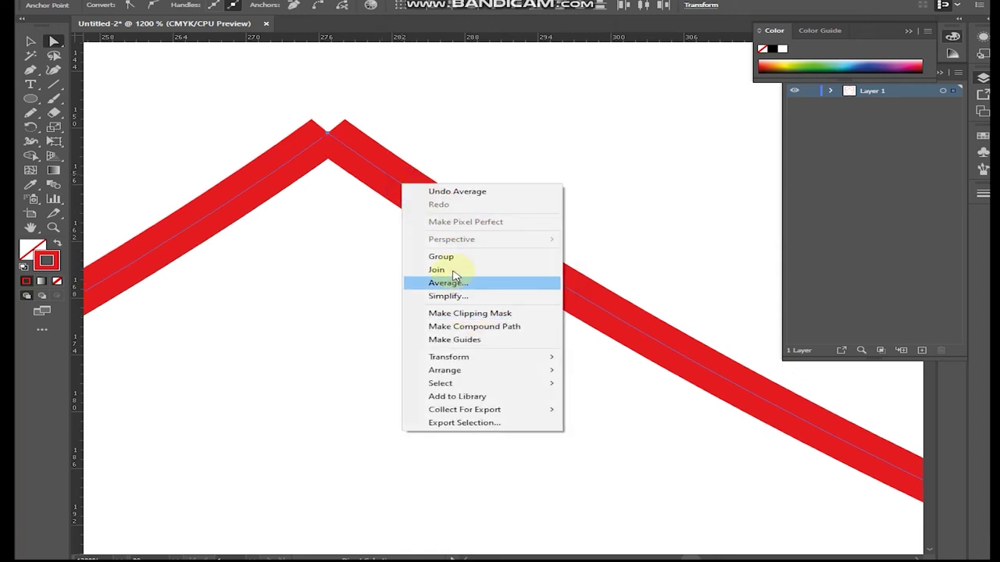
{"action": "left_click", "coordinate": [456, 270]}
{"action": "scroll", "coordinate": [450, 242], "scroll_direction": "down", "scroll_amount": 1}
{"action": "scroll", "coordinate": [451, 242], "scroll_direction": "down", "scroll_amount": 3}
{"action": "scroll", "coordinate": [455, 239], "scroll_direction": "down", "scroll_amount": 1}
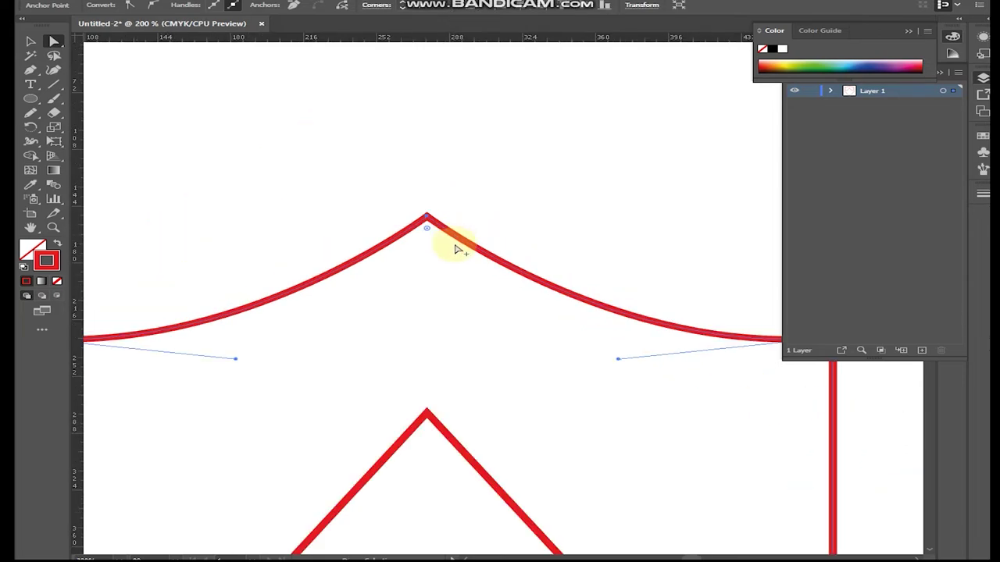
{"action": "scroll", "coordinate": [457, 246], "scroll_direction": "down", "scroll_amount": 2}
{"action": "scroll", "coordinate": [531, 375], "scroll_direction": "down", "scroll_amount": 1}
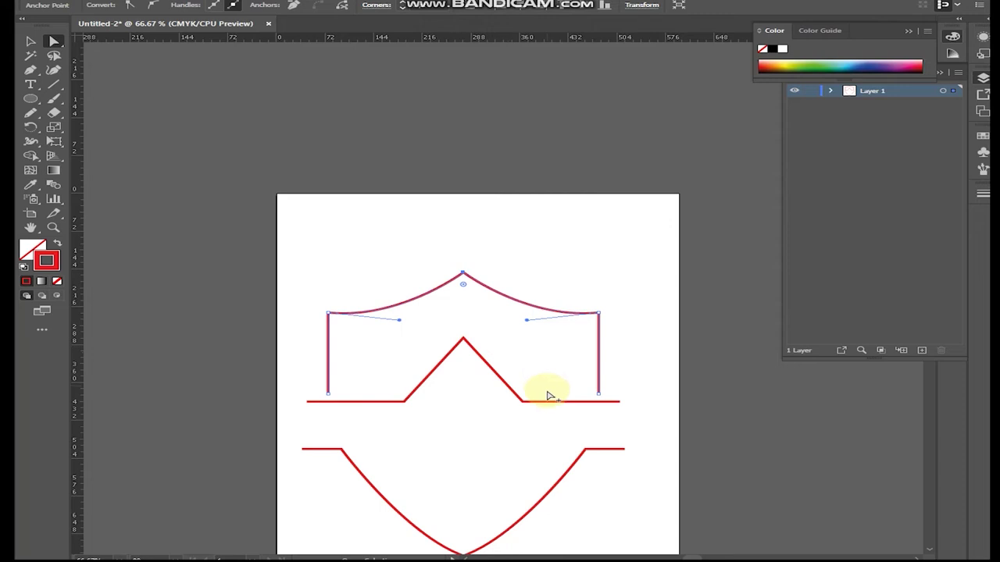
{"action": "left_click", "coordinate": [31, 41]}
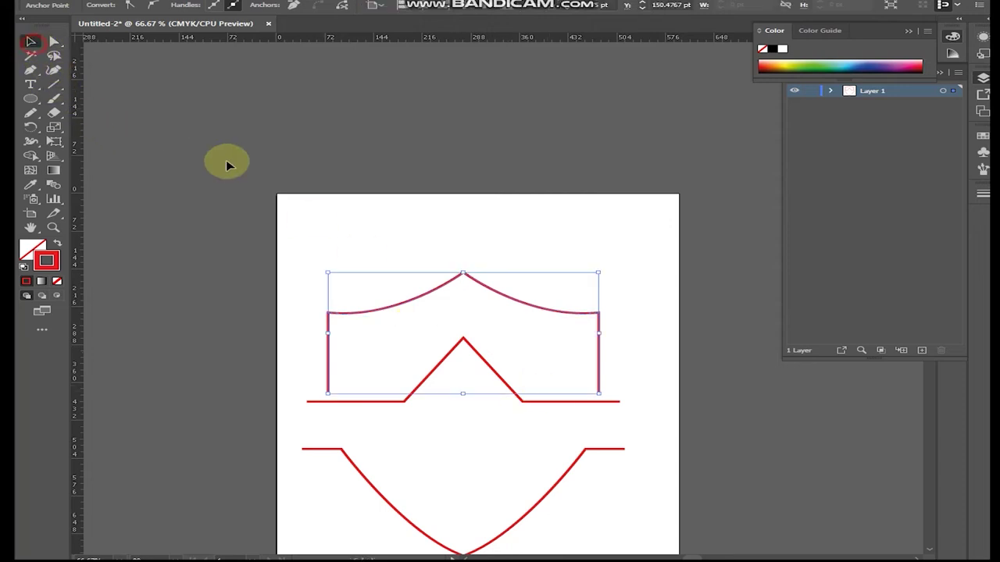
Step: Widen the peaked middle line evenly on both sides
{"action": "left_click", "coordinate": [610, 402]}
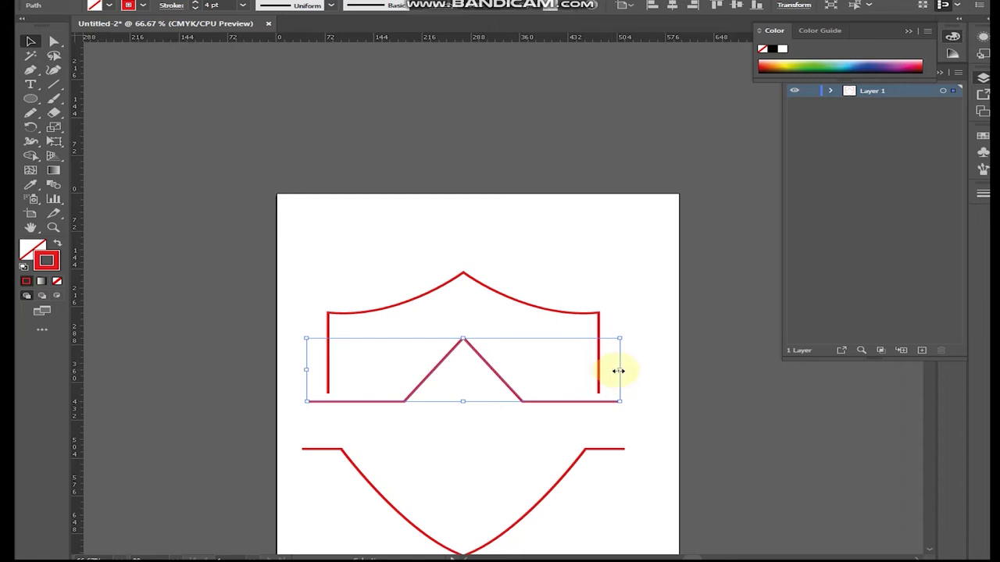
{"action": "left_click_drag", "start_coordinate": [623, 371], "coordinate": [645, 373]}
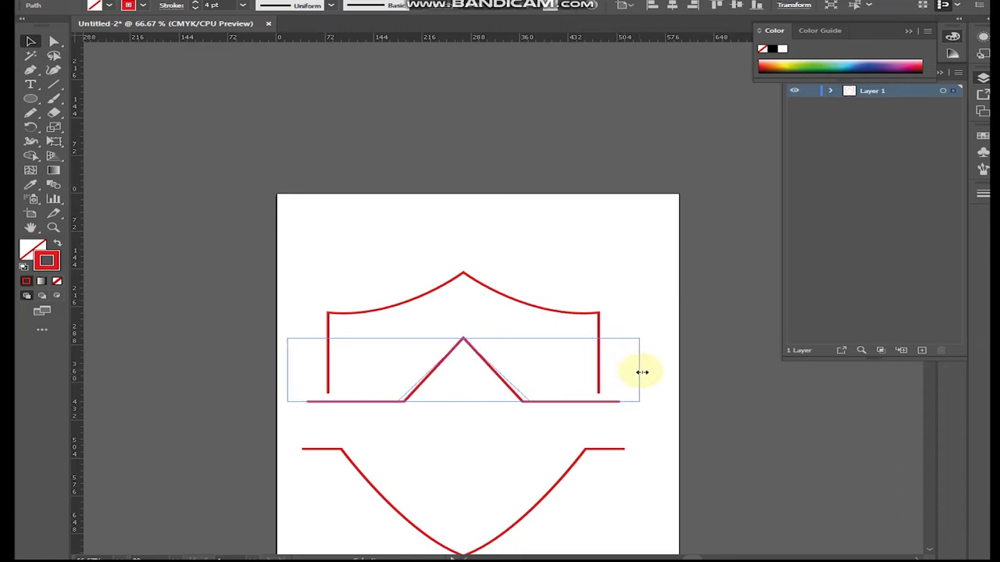
{"action": "left_click_drag", "start_coordinate": [645, 372], "coordinate": [651, 374]}
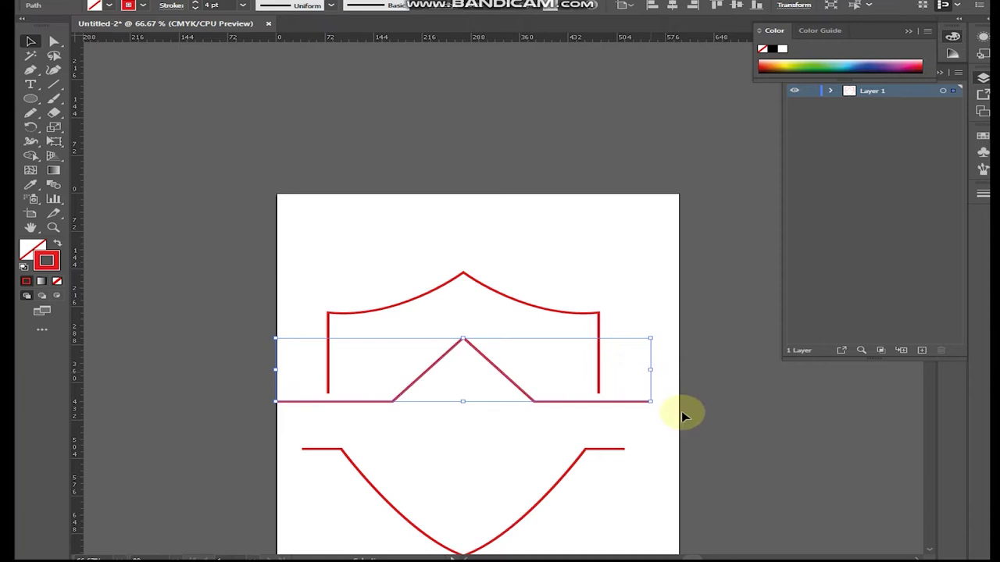
{"action": "left_click", "coordinate": [735, 502]}
{"action": "left_click", "coordinate": [613, 449]}
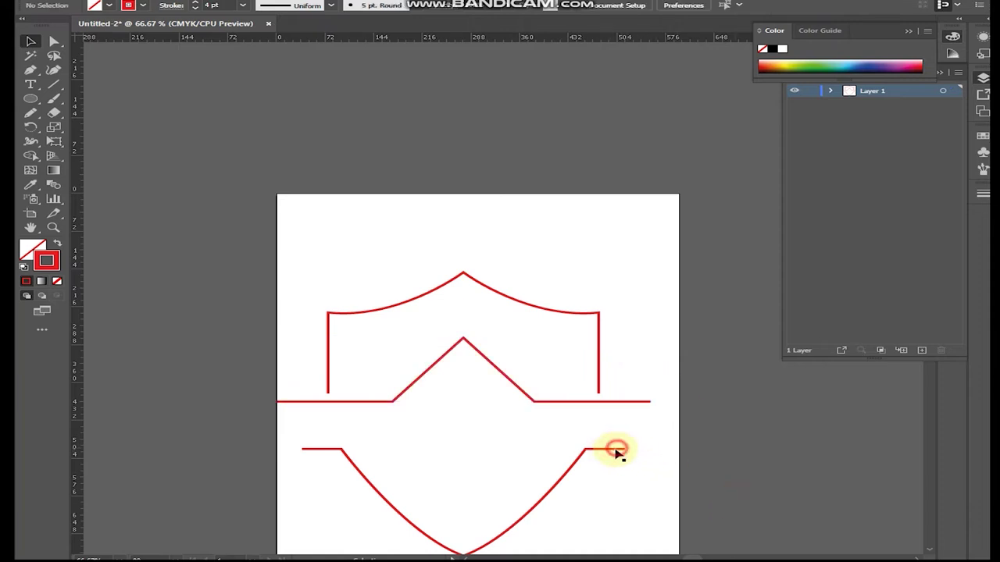
Step: Nudge the bottom curve slightly upward with Shift+Up
{"action": "left_click_drag", "start_coordinate": [556, 430], "coordinate": [599, 503]}
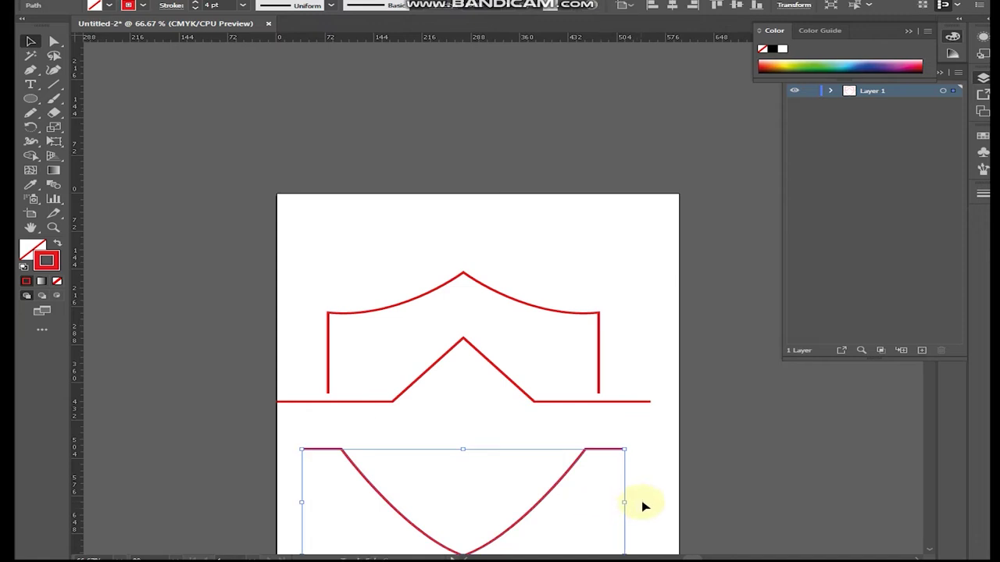
{"action": "key", "text": "shift+Up"}
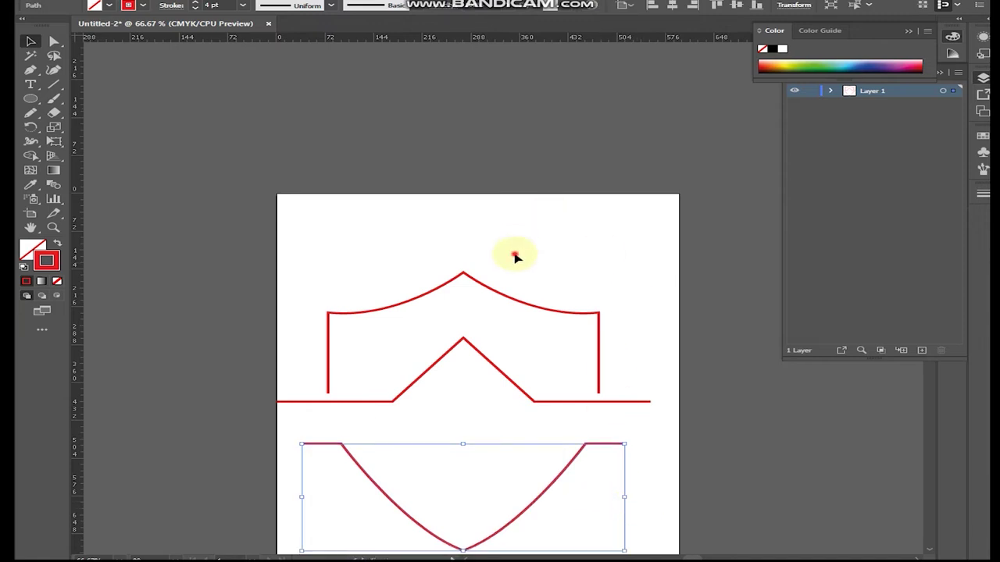
{"action": "left_click", "coordinate": [515, 253]}
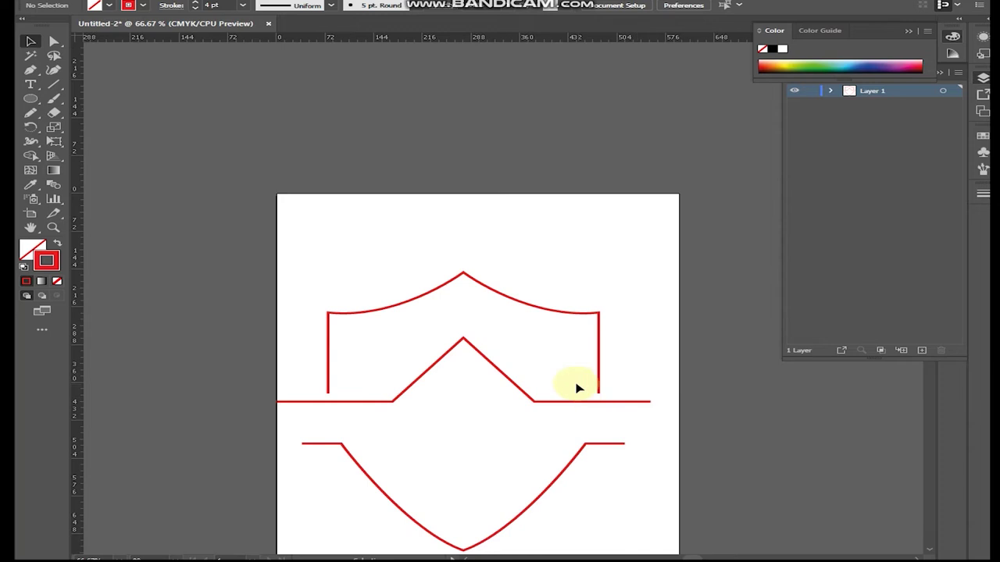
Step: Narrow the peaked middle line evenly so its ends barely pass the shield's sides
{"action": "left_click", "coordinate": [581, 409]}
{"action": "left_click", "coordinate": [659, 391]}
{"action": "left_click", "coordinate": [647, 399]}
{"action": "left_click_drag", "start_coordinate": [653, 371], "coordinate": [642, 378]}
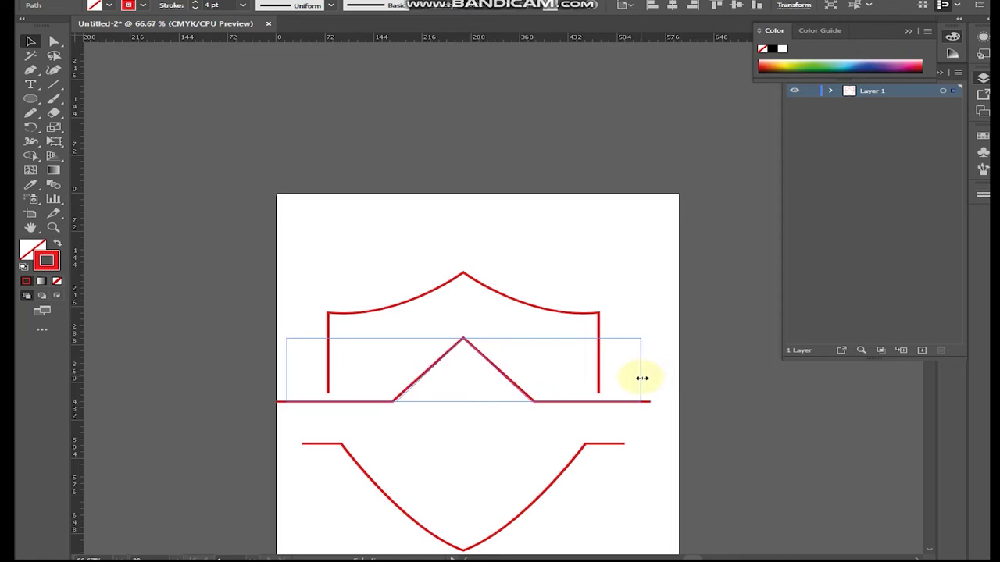
{"action": "left_click_drag", "start_coordinate": [642, 381], "coordinate": [642, 381]}
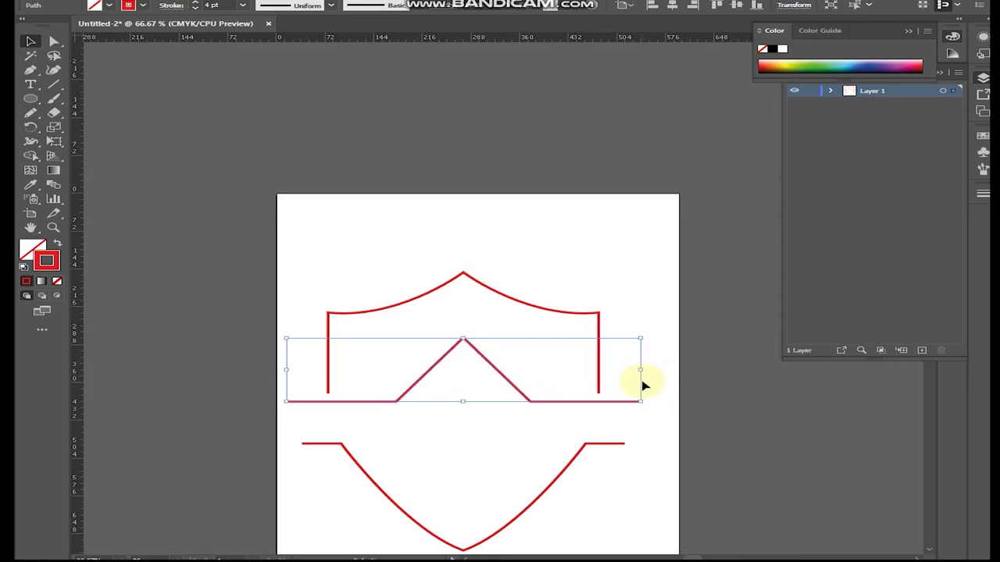
{"action": "left_click", "coordinate": [689, 380]}
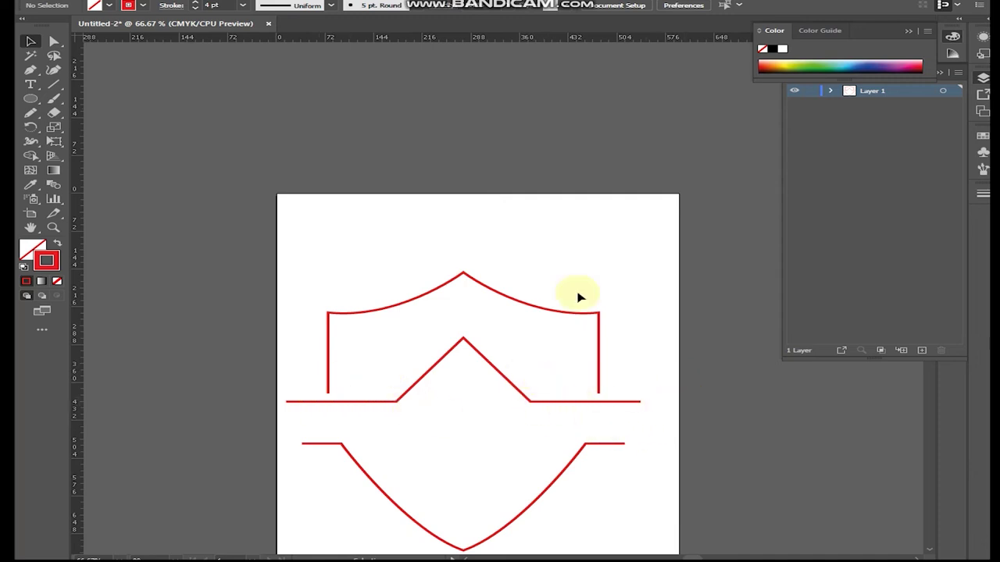
Step: Lower the bottom V-shaped curve with a Shift+Down nudge to widen the gap below the middle line
{"action": "scroll", "coordinate": [547, 391], "scroll_direction": "down", "scroll_amount": 2}
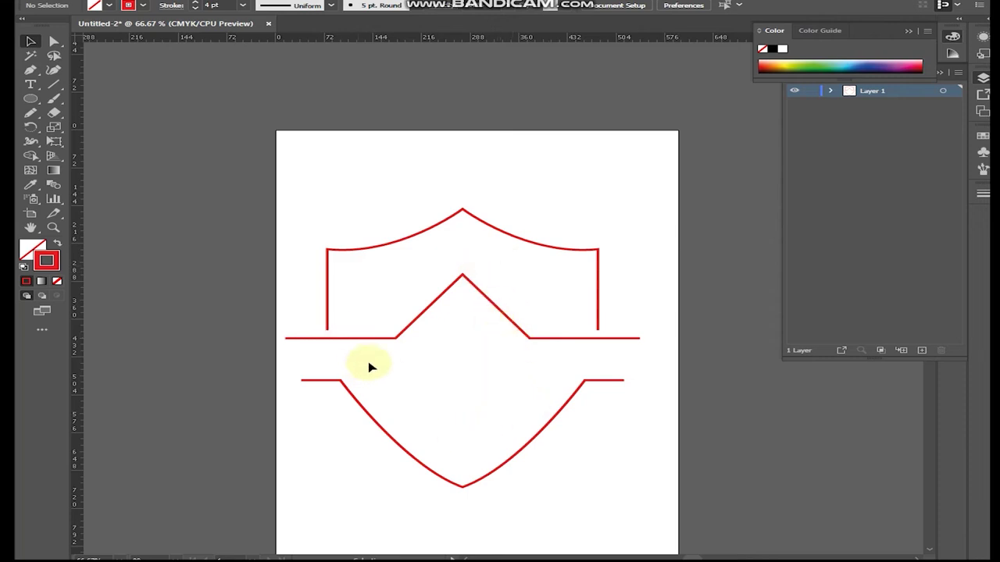
{"action": "left_click_drag", "start_coordinate": [429, 438], "coordinate": [439, 501]}
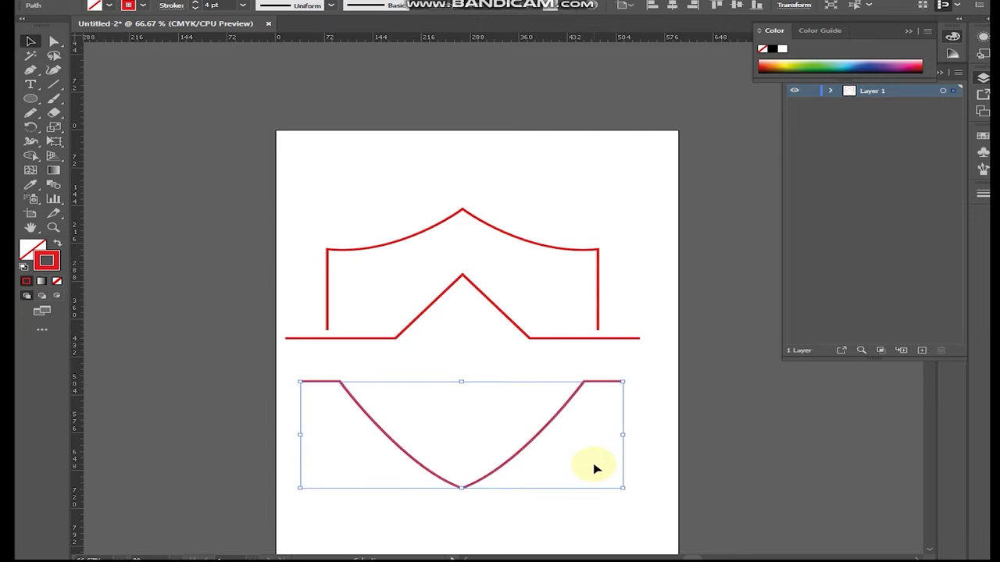
{"action": "key", "text": "shift+Down"}
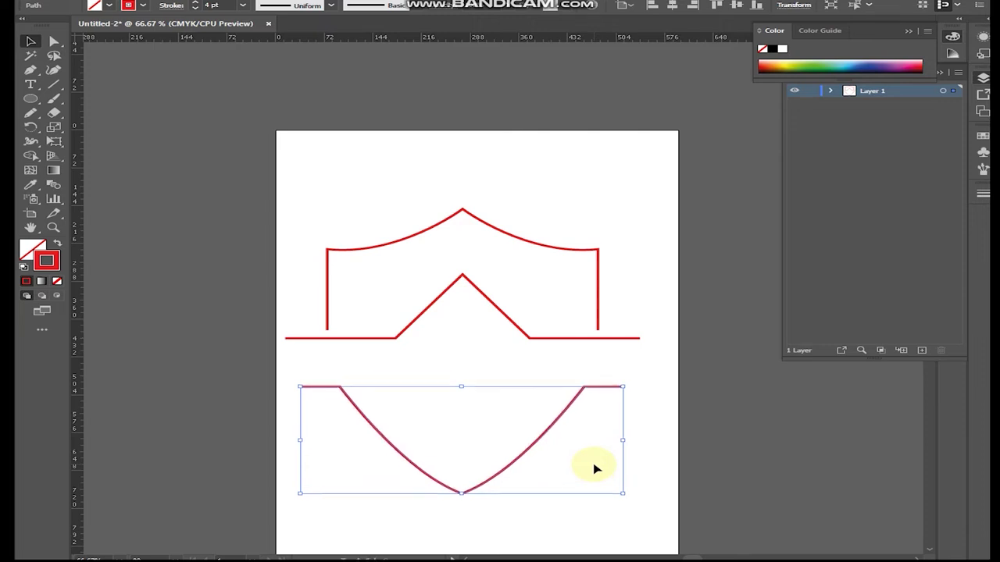
{"action": "left_click_drag", "start_coordinate": [571, 383], "coordinate": [576, 302]}
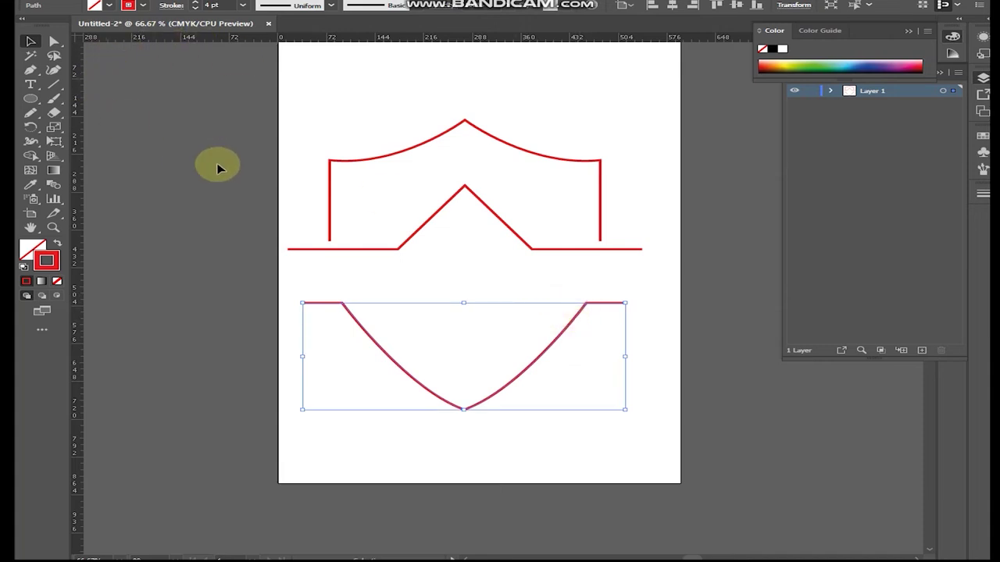
{"action": "left_click", "coordinate": [307, 267]}
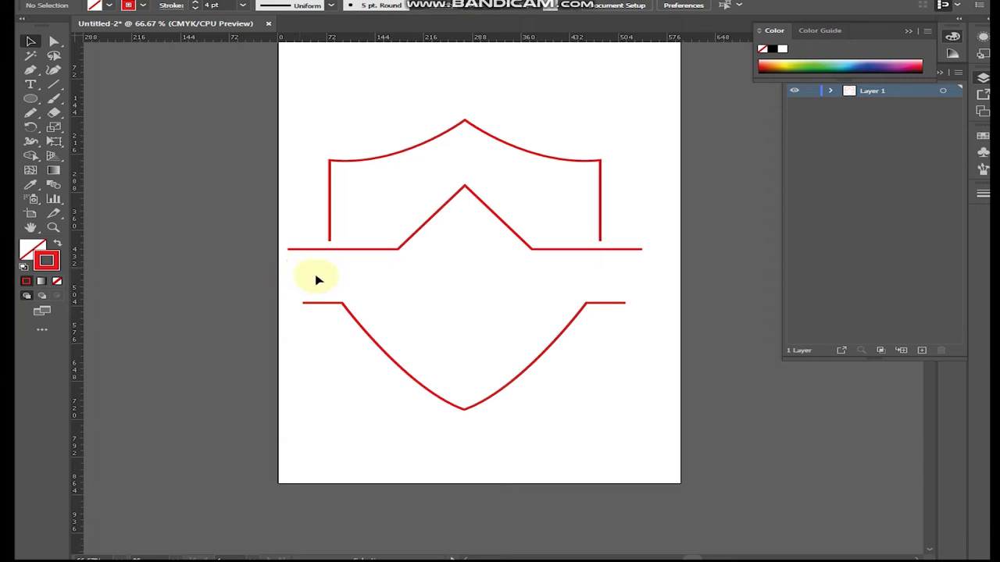
Step: Add enlarged text 'SONIA FURMIGATION' and move it between the peaked middle line and bottom curve
{"action": "key", "text": "t"}
{"action": "left_click", "coordinate": [309, 270]}
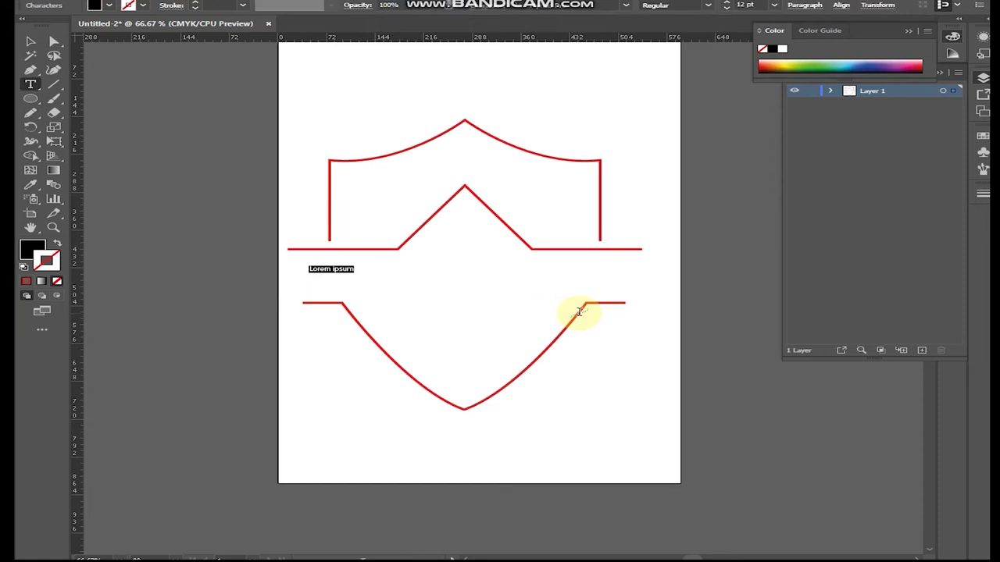
{"action": "key", "text": "ctrl+shift+period"}
{"action": "key", "text": "ctrl+shift+period"}
{"action": "key", "text": "ctrl+shift+period"}
{"action": "key", "text": "ctrl+shift+period"}
{"action": "key", "text": "ctrl+shift+period"}
{"action": "key", "text": "ctrl+shift+period"}
{"action": "key", "text": "ctrl+shift+period"}
{"action": "key", "text": "ctrl+shift+period"}
{"action": "key", "text": "ctrl+shift+period"}
{"action": "key", "text": "ctrl+shift+period"}
{"action": "key", "text": "ctrl+shift+period"}
{"action": "key", "text": "ctrl+shift+period"}
{"action": "key", "text": "ctrl+shift+period"}
{"action": "key", "text": "ctrl+shift+period"}
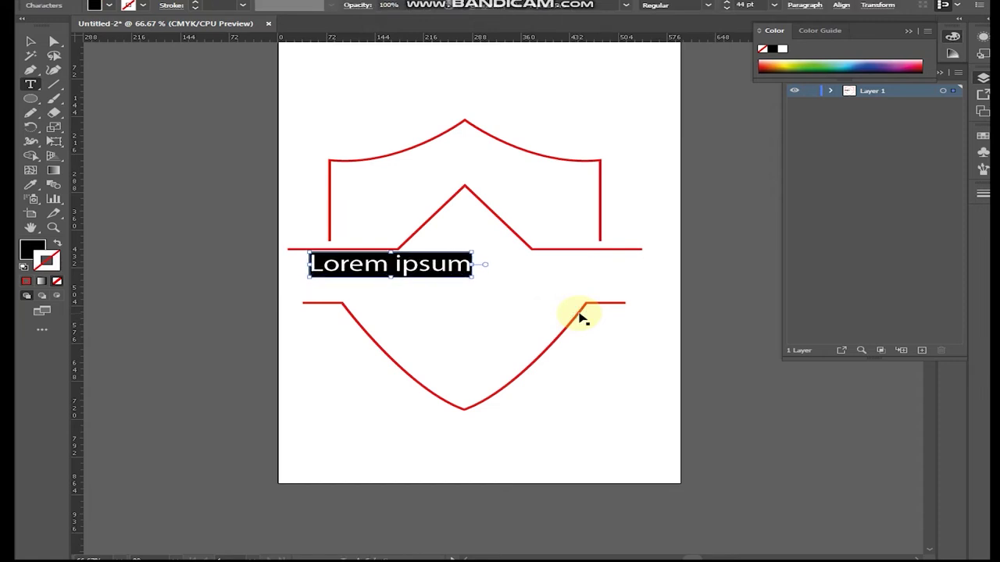
{"action": "key", "text": "ctrl+shift+period"}
{"action": "key", "text": "ctrl+shift+period"}
{"action": "key", "text": "ctrl+shift+period"}
{"action": "key", "text": "ctrl+shift+period"}
{"action": "key", "text": "ctrl+shift+period"}
{"action": "key", "text": "ctrl+shift+period"}
{"action": "key", "text": "ctrl+shift+period"}
{"action": "key", "text": "ctrl+shift+period"}
{"action": "key", "text": "ctrl+shift+period"}
{"action": "key", "text": "ctrl+shift+period"}
{"action": "key", "text": "ctrl+shift+period"}
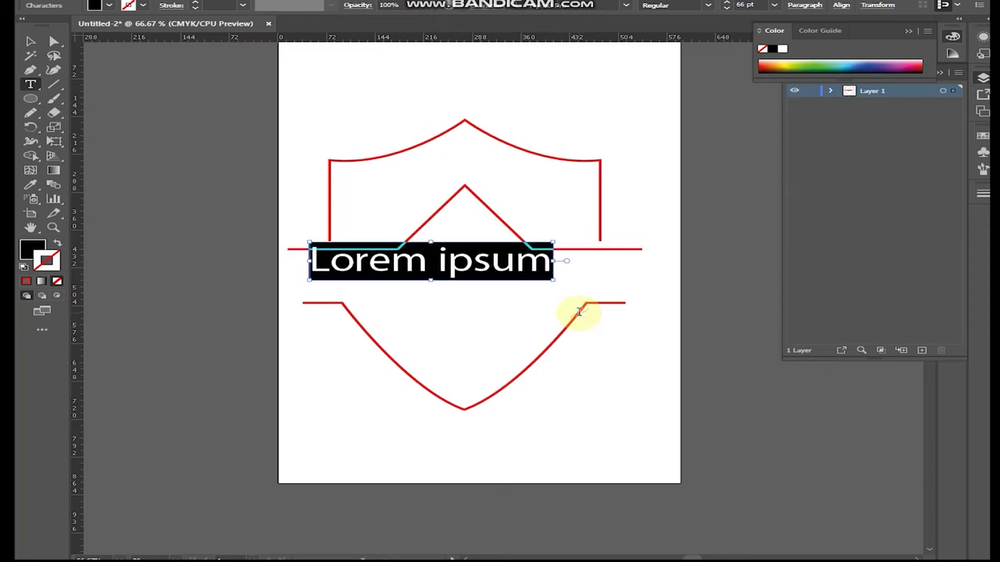
{"action": "type", "text": "S"}
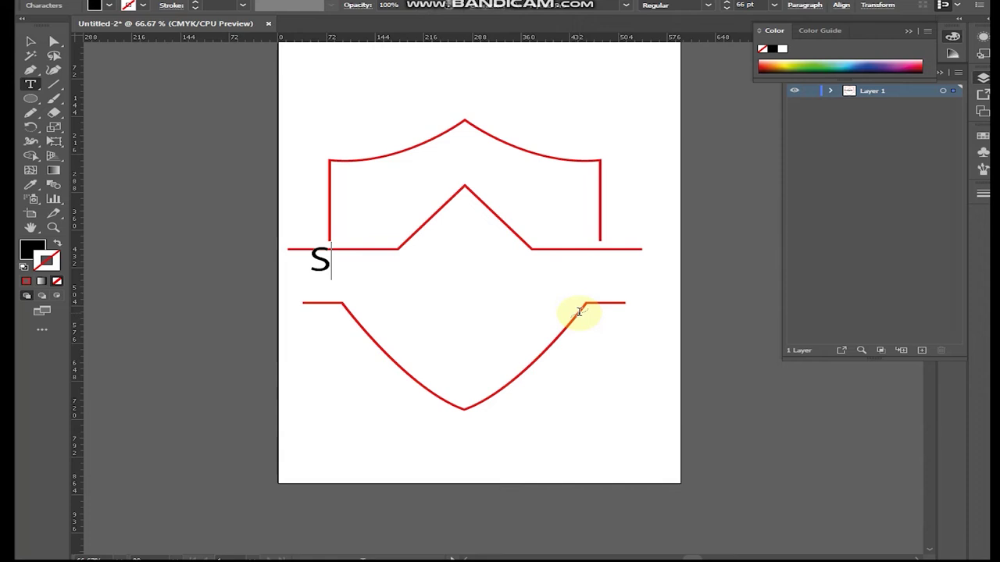
{"action": "type", "text": "o"}
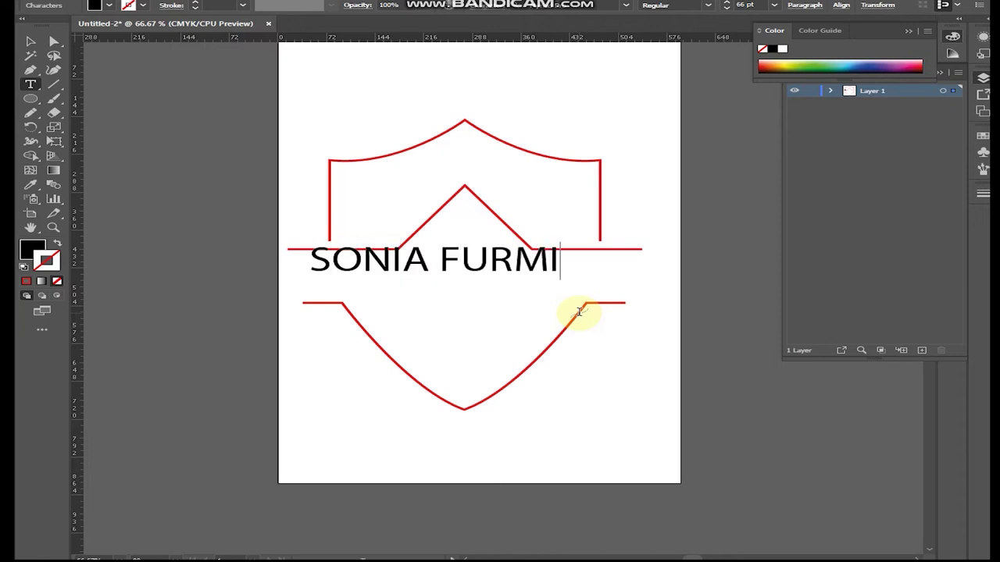
{"action": "type", "text": "ON"}
{"action": "key", "text": "Escape"}
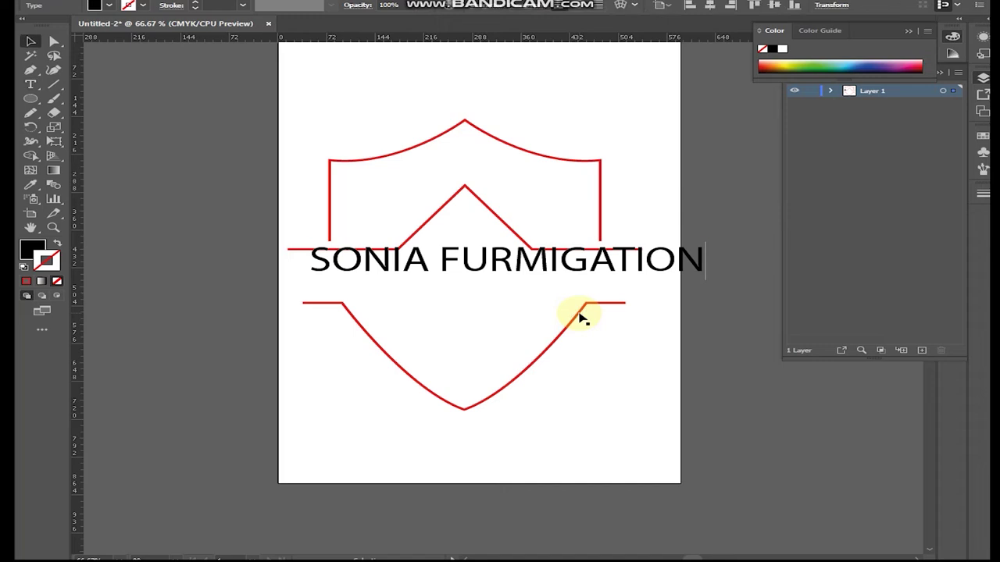
{"action": "left_click_drag", "start_coordinate": [571, 258], "coordinate": [556, 278]}
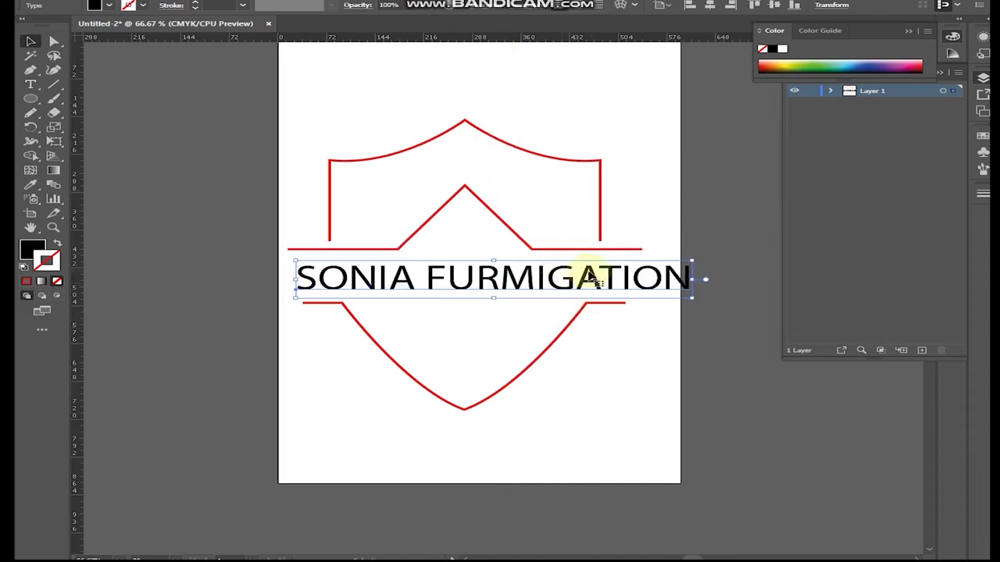
{"action": "left_click", "coordinate": [500, 8]}
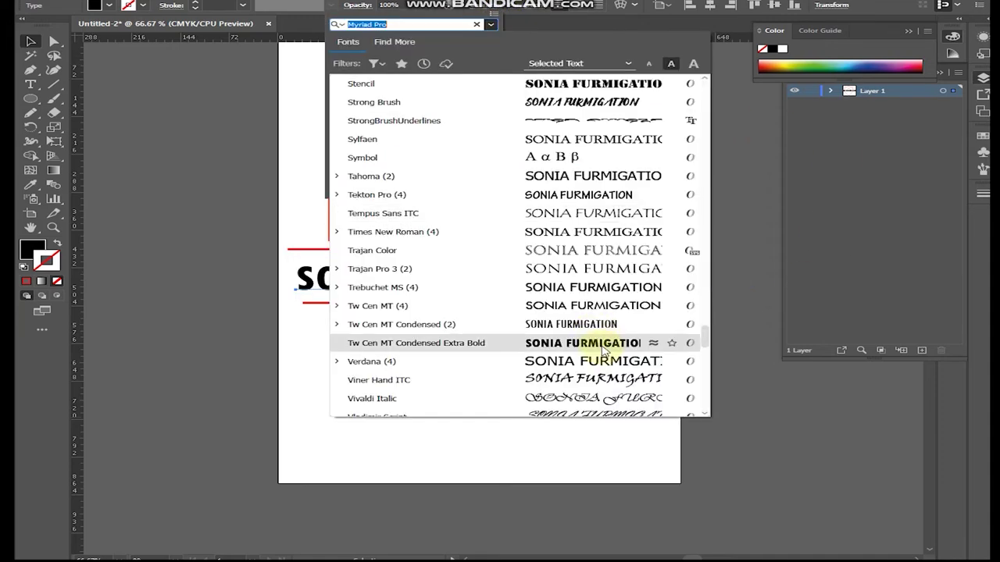
Step: Set the text in Tw Cen MT Condensed Extra Bold and stretch it wider about its centre
{"action": "left_click", "coordinate": [603, 347]}
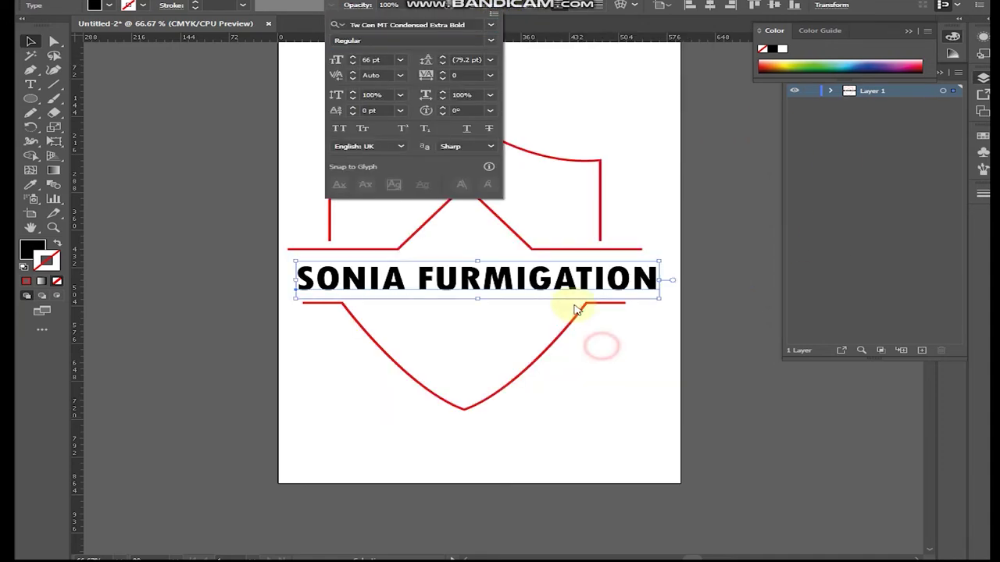
{"action": "left_click", "coordinate": [656, 277]}
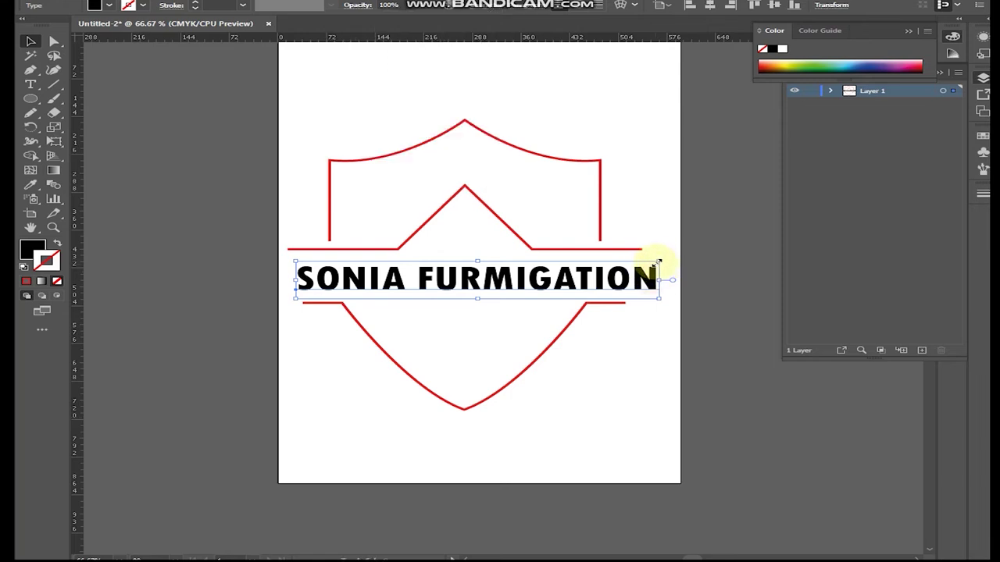
{"action": "mouse_move", "coordinate": [660, 259]}
{"action": "left_mouse_down"}
{"action": "mouse_move", "coordinate": [672, 259]}
{"action": "mouse_move", "coordinate": [636, 283]}
{"action": "left_mouse_up"}
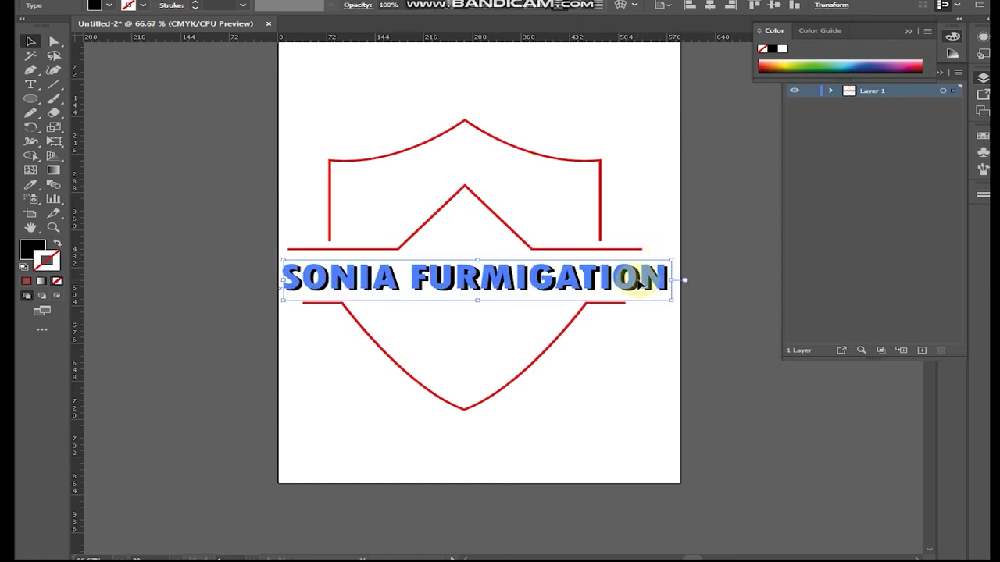
Step: Nudge the SONIA FURMIGATION text so it sits centred in the middle band
{"action": "left_click", "coordinate": [682, 357]}
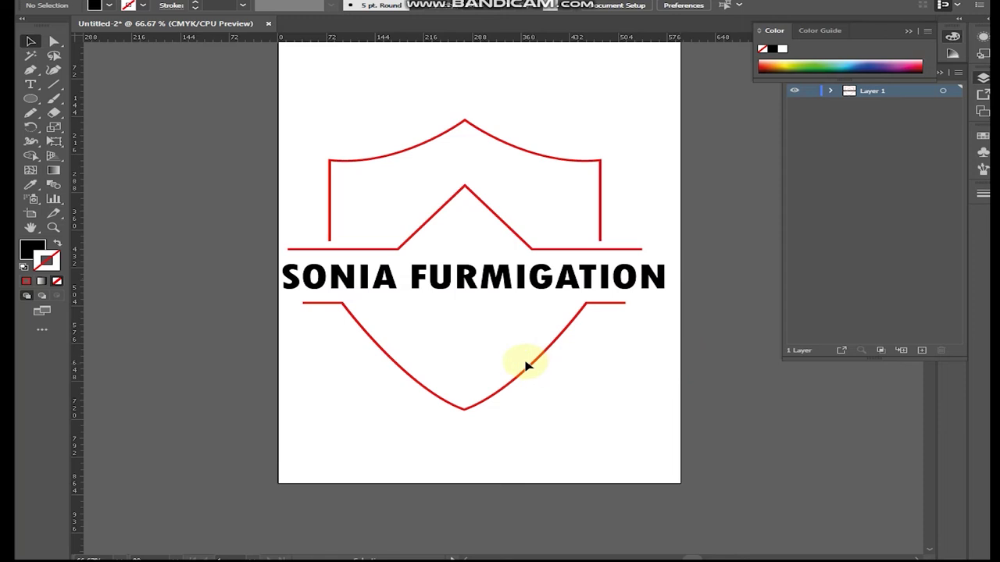
{"action": "left_click", "coordinate": [543, 367]}
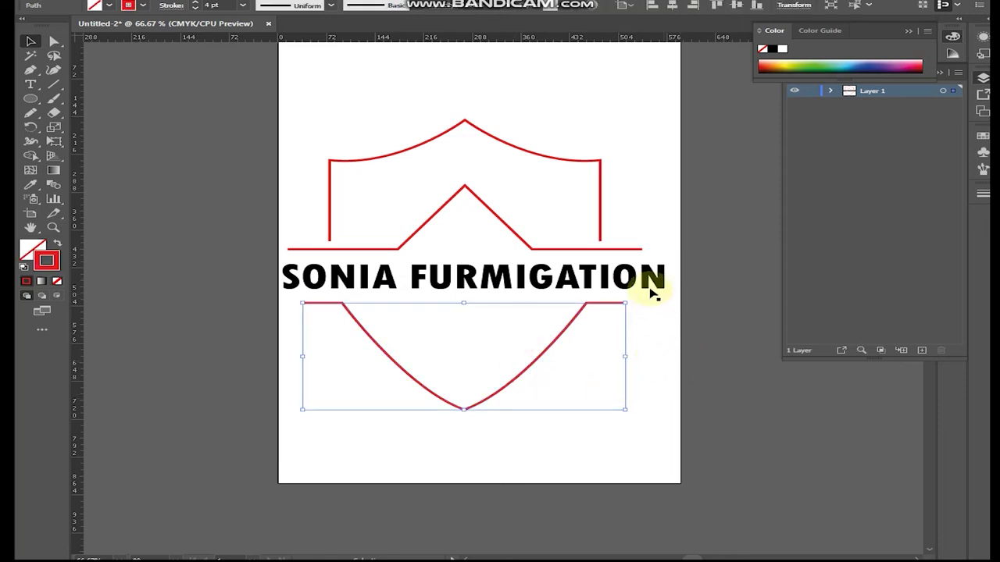
{"action": "left_click", "coordinate": [652, 281]}
{"action": "key", "text": "Up"}
{"action": "key", "text": "Up"}
{"action": "key", "text": "Up"}
{"action": "key", "text": "Up"}
{"action": "key", "text": "Up"}
{"action": "key", "text": "Up"}
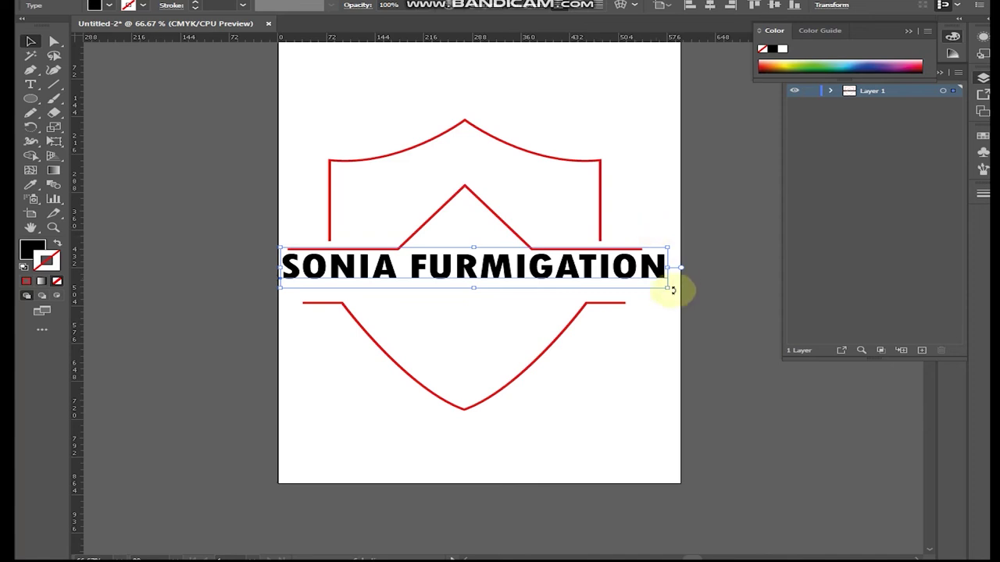
{"action": "left_click", "coordinate": [629, 367]}
{"action": "left_click_drag", "start_coordinate": [587, 274], "coordinate": [591, 280]}
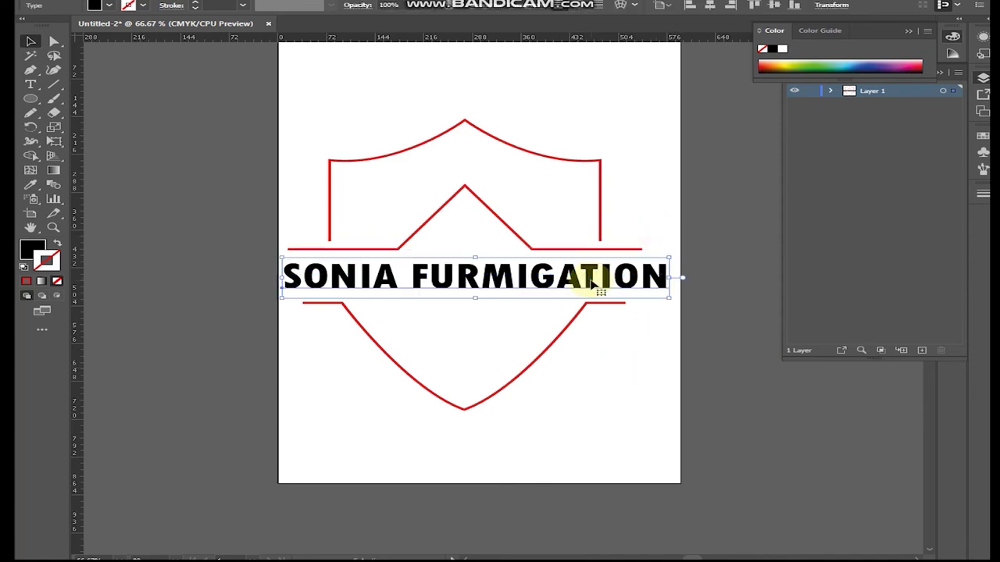
{"action": "left_click", "coordinate": [651, 222]}
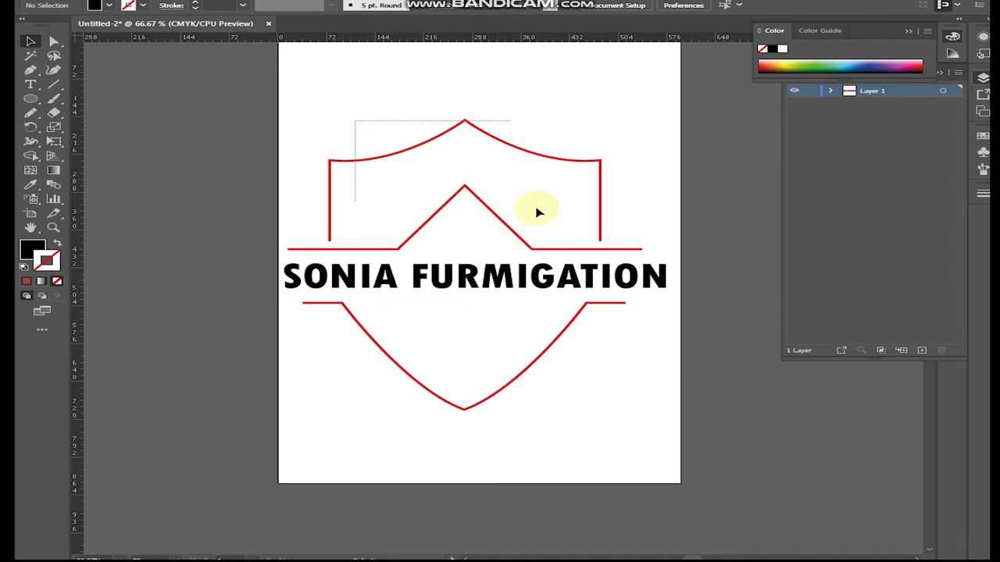
{"action": "left_click_drag", "start_coordinate": [378, 145], "coordinate": [647, 283]}
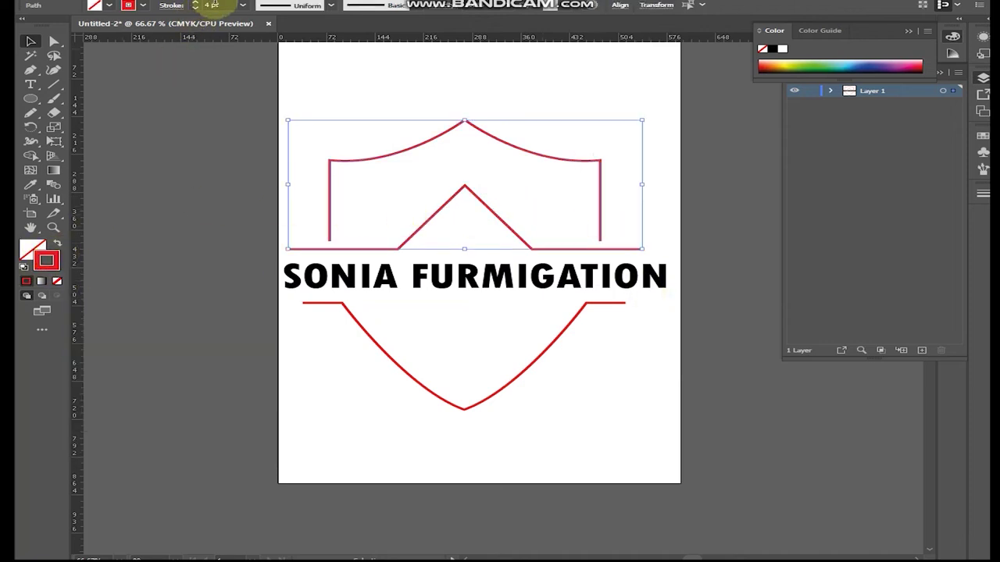
Step: Set the upper shield paths' stroke weight to 18 pt
{"action": "left_click", "coordinate": [220, 6]}
{"action": "key", "text": "Up"}
{"action": "key", "text": "Up"}
{"action": "key", "text": "Up"}
{"action": "key", "text": "Up"}
{"action": "key", "text": "Up"}
{"action": "key", "text": "Up"}
{"action": "key", "text": "Up"}
{"action": "key", "text": "Up"}
{"action": "key", "text": "Up"}
{"action": "key", "text": "Down"}
{"action": "key", "text": "Down"}
{"action": "key", "text": "Up"}
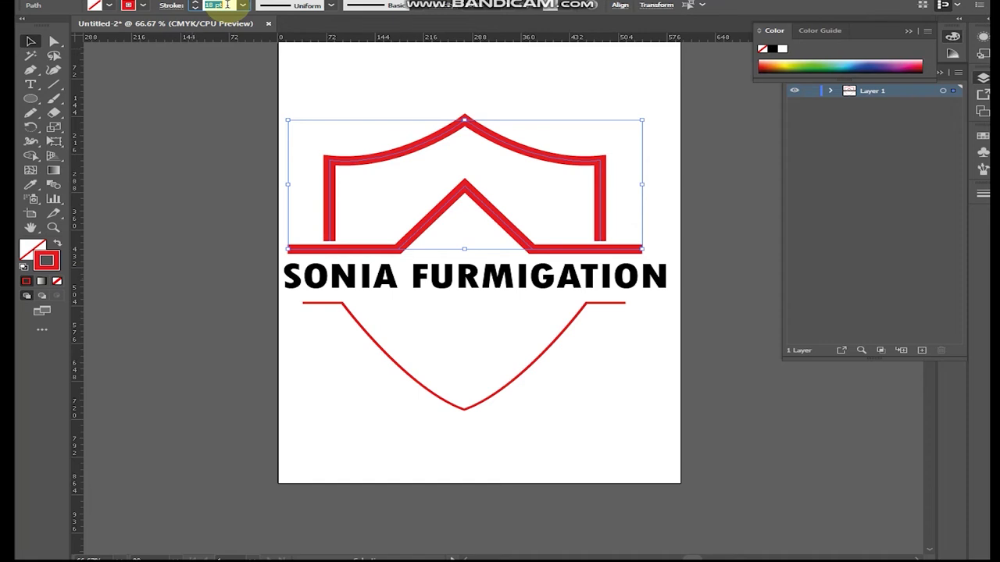
Step: Change the upper paths' stroke colour to deep blue
{"action": "double_click", "coordinate": [49, 260]}
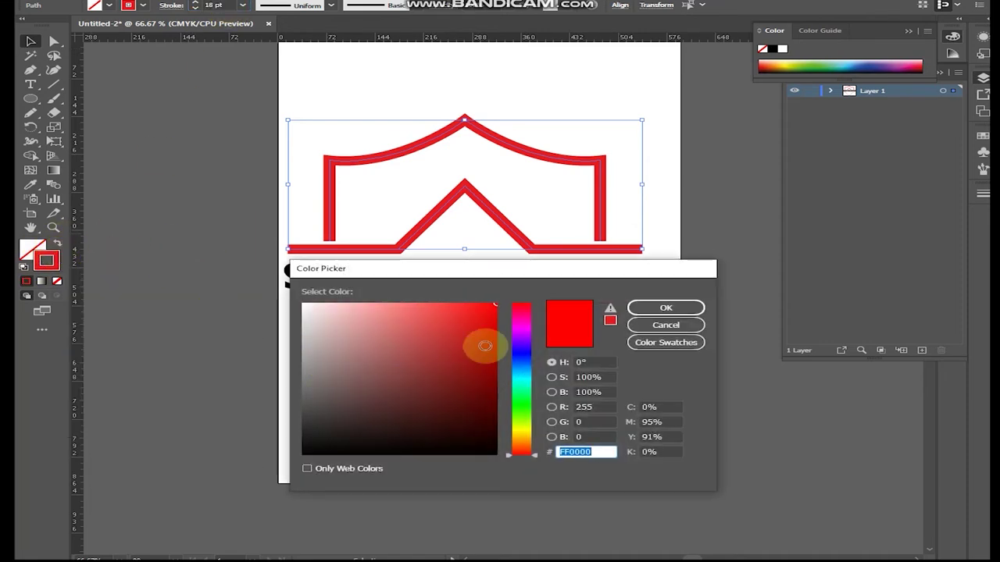
{"action": "left_click", "coordinate": [522, 351]}
{"action": "left_click", "coordinate": [480, 347]}
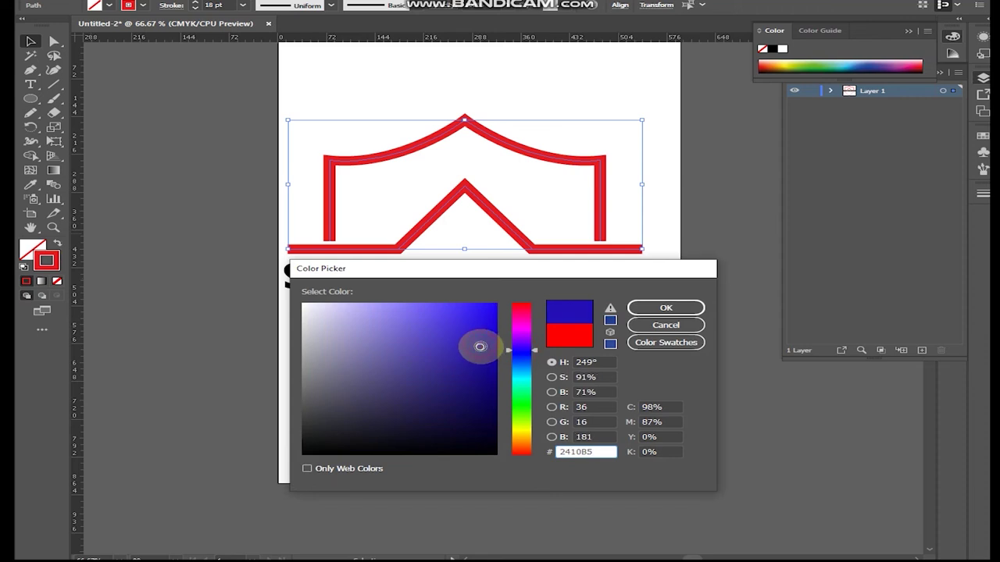
{"action": "left_click", "coordinate": [652, 312]}
{"action": "mouse_move", "coordinate": [608, 410]}
{"action": "left_mouse_down"}
{"action": "mouse_move", "coordinate": [531, 331]}
{"action": "mouse_move", "coordinate": [539, 328]}
{"action": "left_mouse_up"}
Step: Give the lower curve's stroke the deep blue sampled from the upper shield
{"action": "key", "text": "i"}
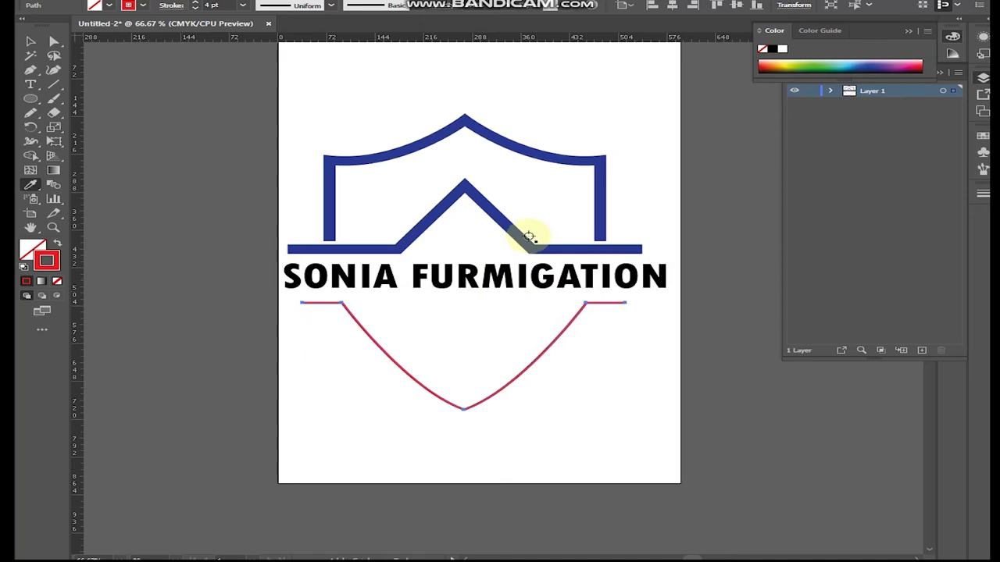
{"action": "left_click", "coordinate": [518, 242]}
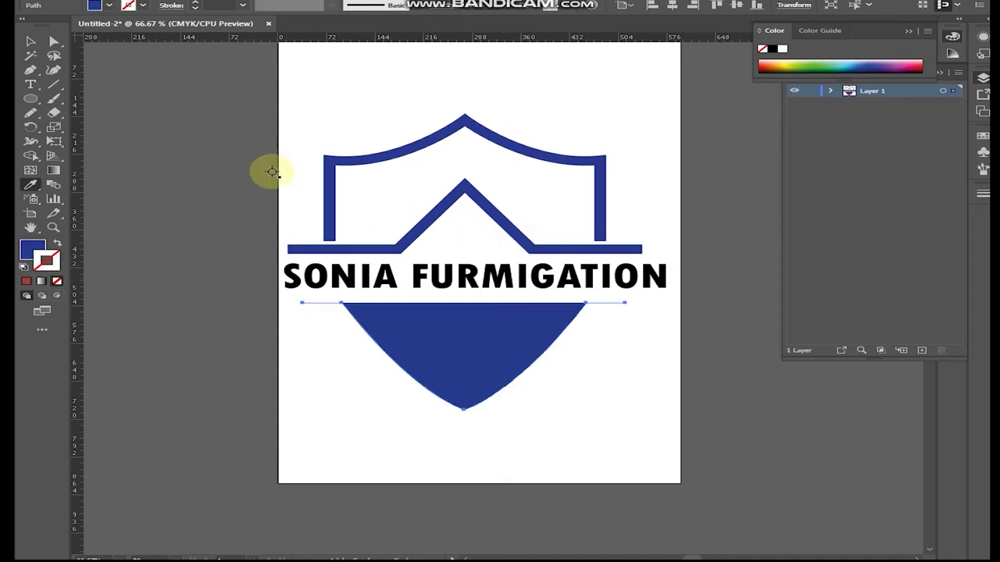
{"action": "key", "text": "ctrl+z"}
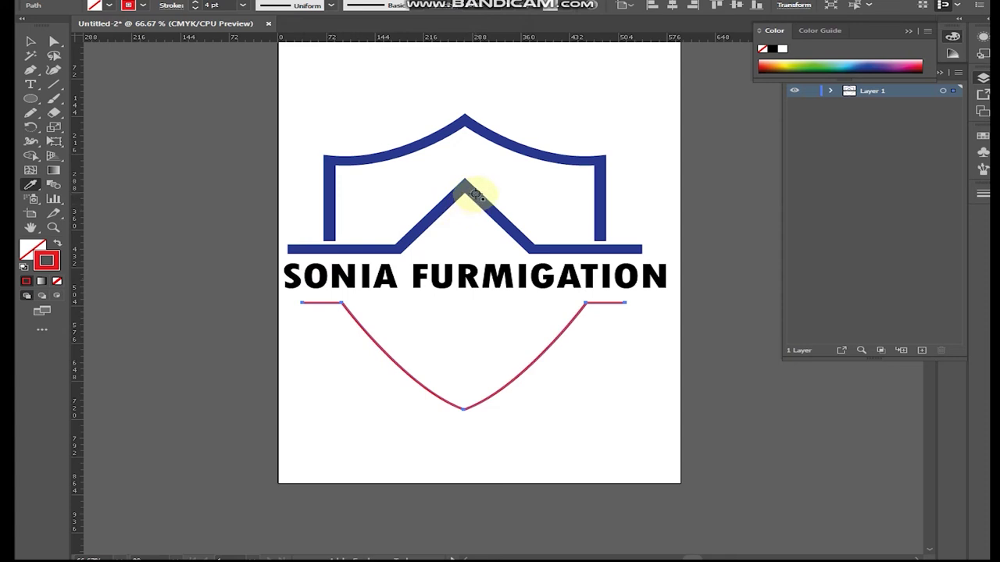
{"action": "left_click", "coordinate": [467, 192]}
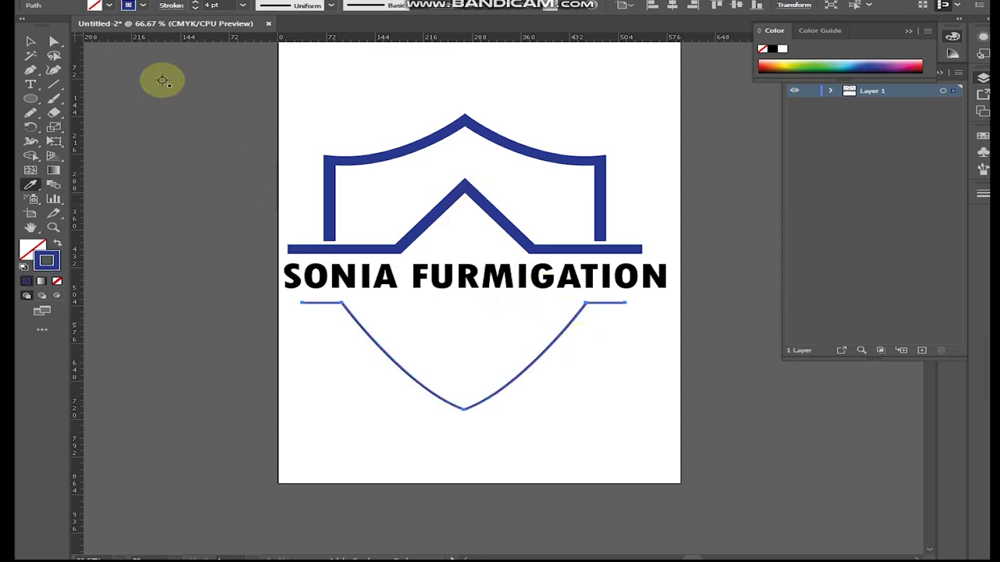
{"action": "left_click", "coordinate": [31, 42]}
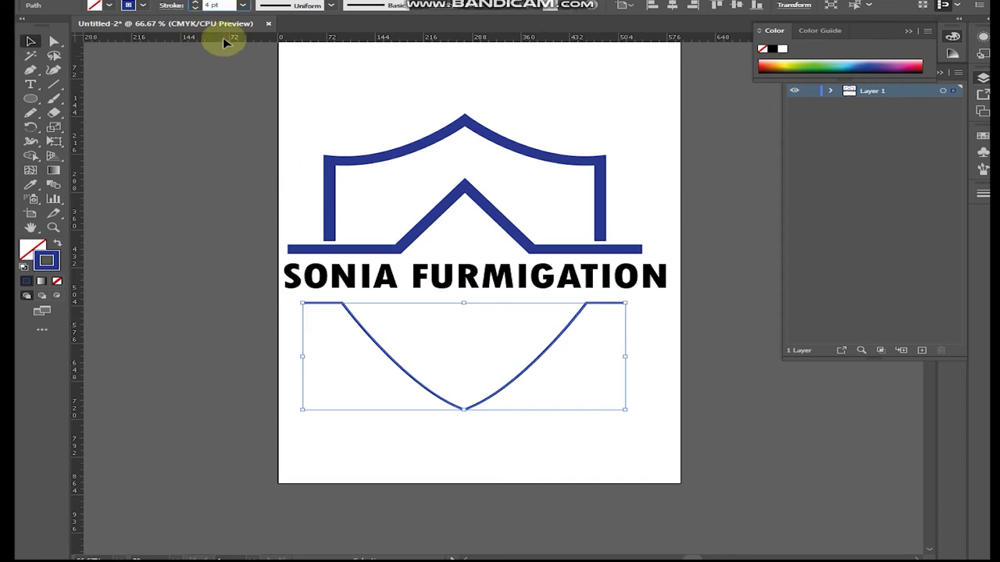
Step: Set the lower curve's stroke weight to 19 pt
{"action": "type", "text": "3"}
{"action": "key", "text": "Return"}
{"action": "scroll", "coordinate": [220, 13], "scroll_direction": "up", "scroll_amount": 3}
{"action": "scroll", "coordinate": [220, 13], "scroll_direction": "up", "scroll_amount": 2}
{"action": "scroll", "coordinate": [220, 13], "scroll_direction": "up", "scroll_amount": 2}
Step: Fill the SONIA FURMIGATION text with a dark red
{"action": "left_click", "coordinate": [665, 178]}
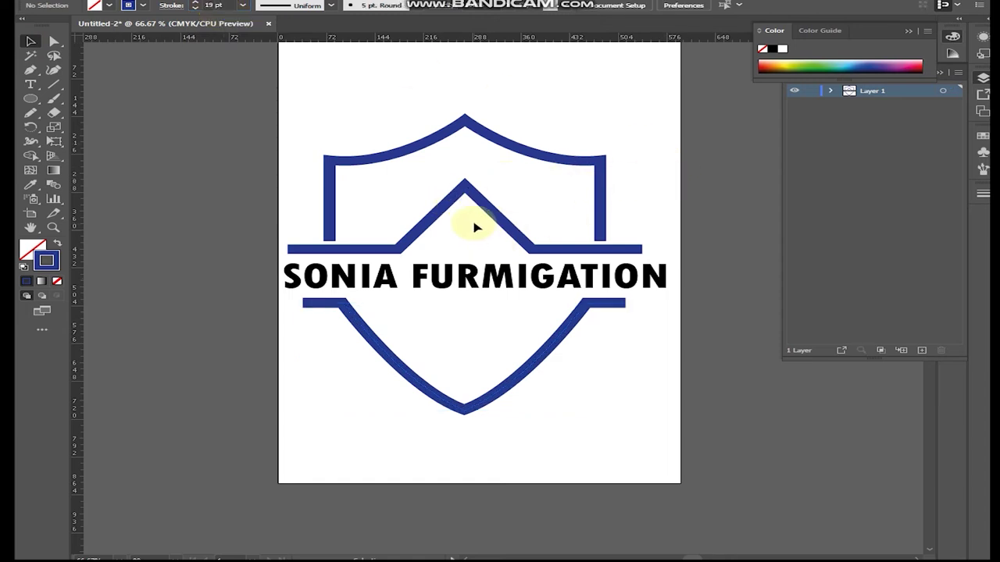
{"action": "left_click", "coordinate": [498, 278]}
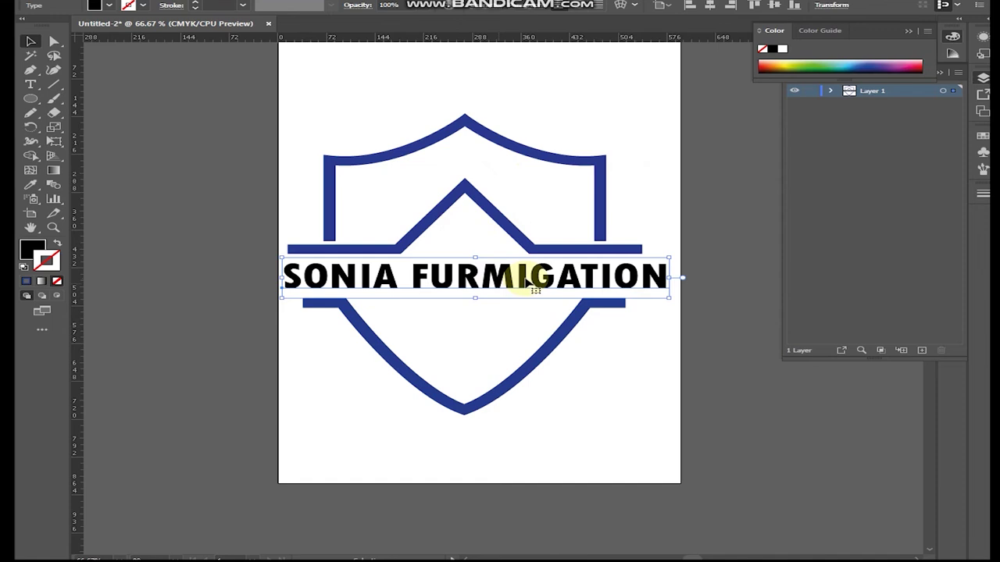
{"action": "double_click", "coordinate": [25, 250]}
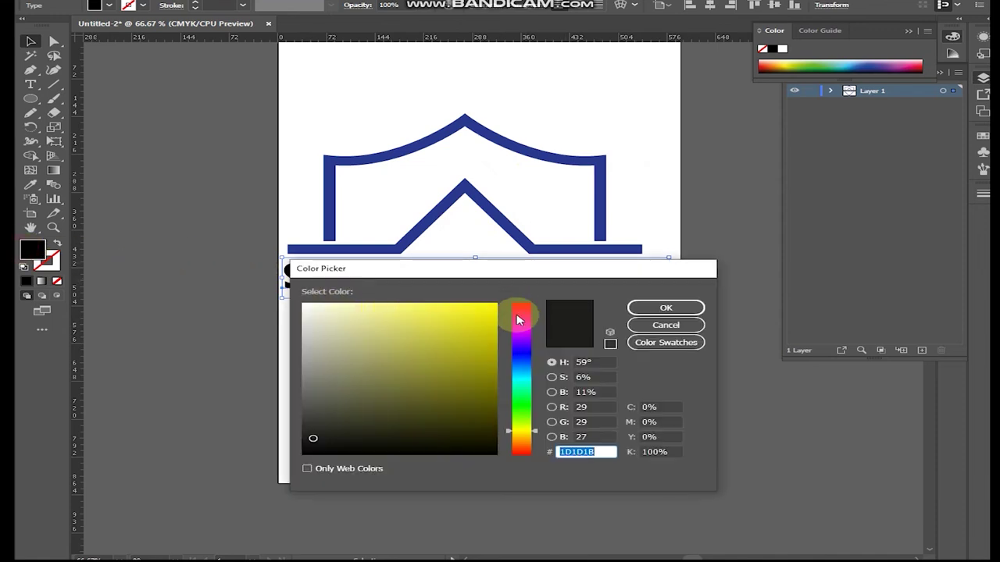
{"action": "left_click", "coordinate": [522, 321]}
{"action": "mouse_move", "coordinate": [521, 321]}
{"action": "left_mouse_down"}
{"action": "mouse_move", "coordinate": [521, 303]}
{"action": "mouse_move", "coordinate": [492, 367]}
{"action": "left_mouse_up"}
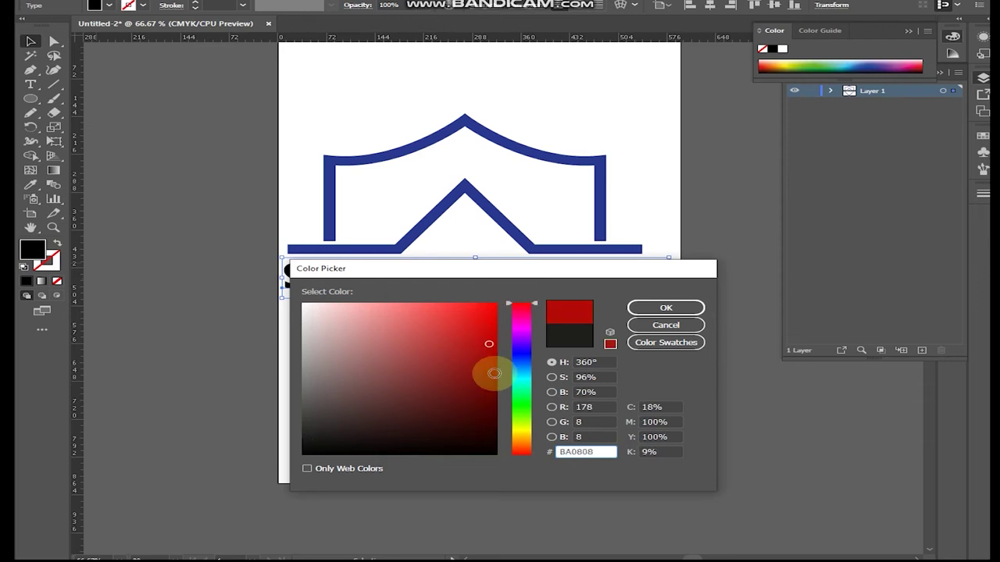
{"action": "left_click", "coordinate": [688, 307]}
{"action": "left_click", "coordinate": [704, 196]}
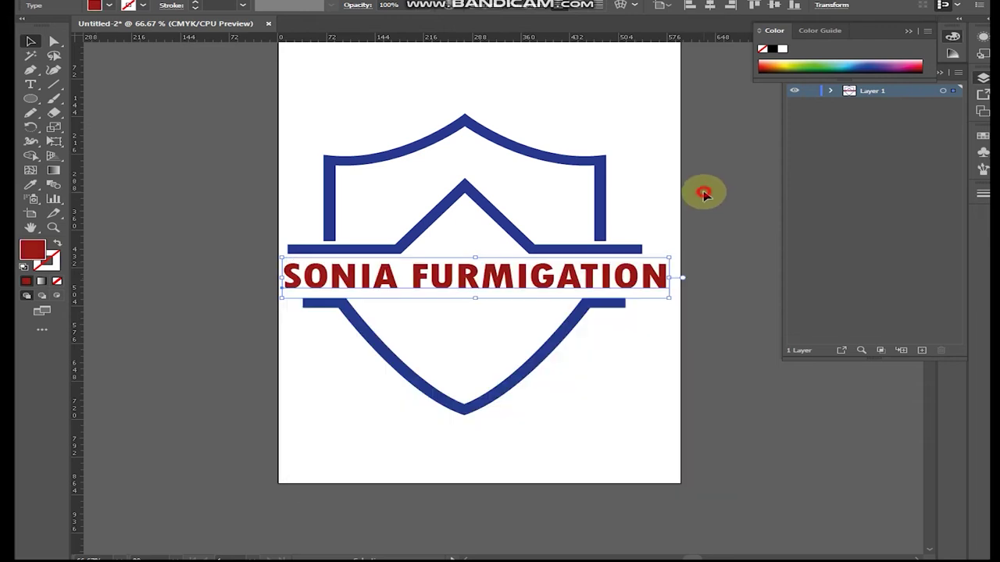
Step: Change the text fill to a brighter red, C40C0C
{"action": "left_click", "coordinate": [539, 286]}
{"action": "double_click", "coordinate": [32, 250]}
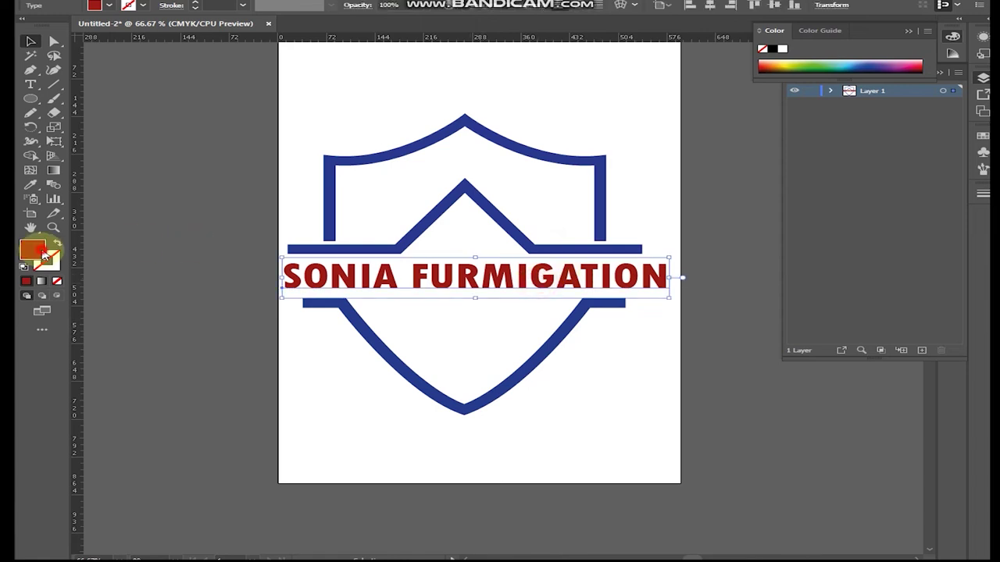
{"action": "left_click", "coordinate": [484, 338]}
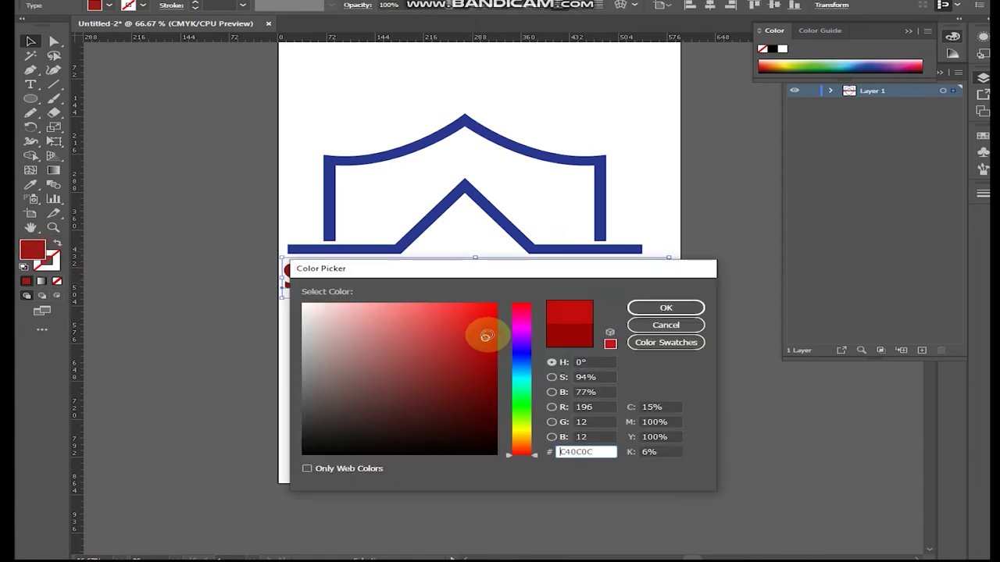
{"action": "left_click", "coordinate": [663, 308]}
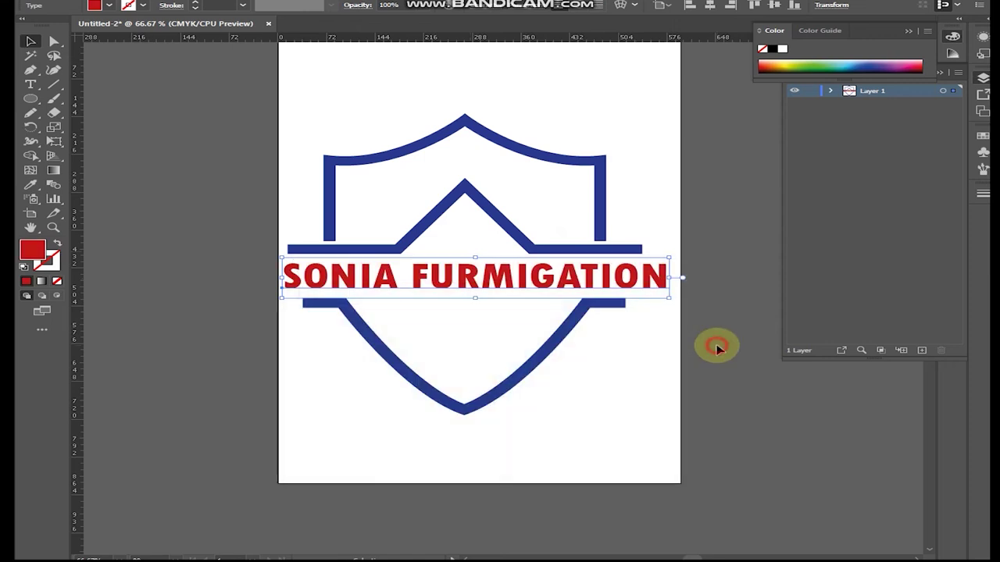
{"action": "left_click", "coordinate": [717, 348]}
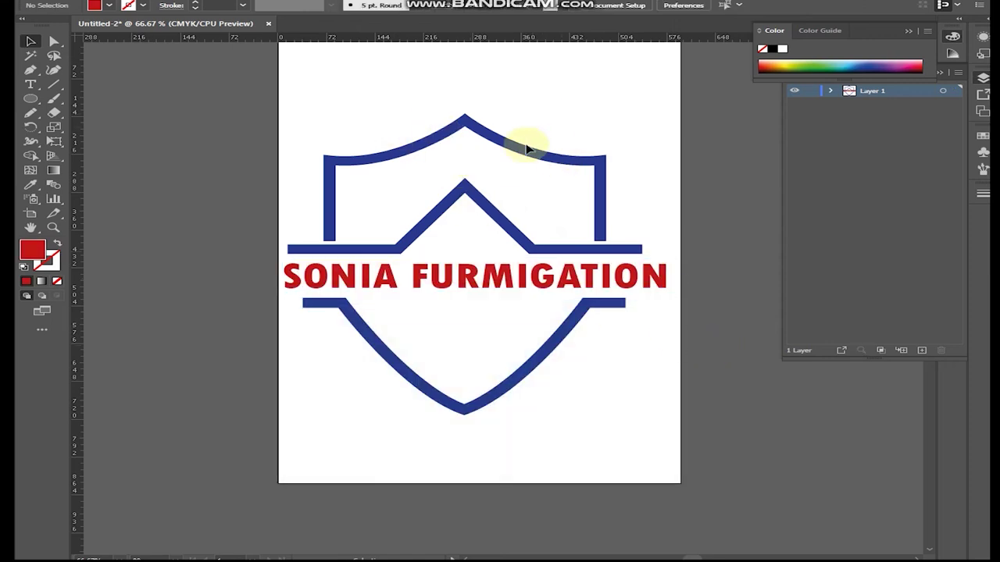
Step: Horizontally centre all shield parts and the text on one another
{"action": "left_click_drag", "start_coordinate": [524, 201], "coordinate": [521, 293]}
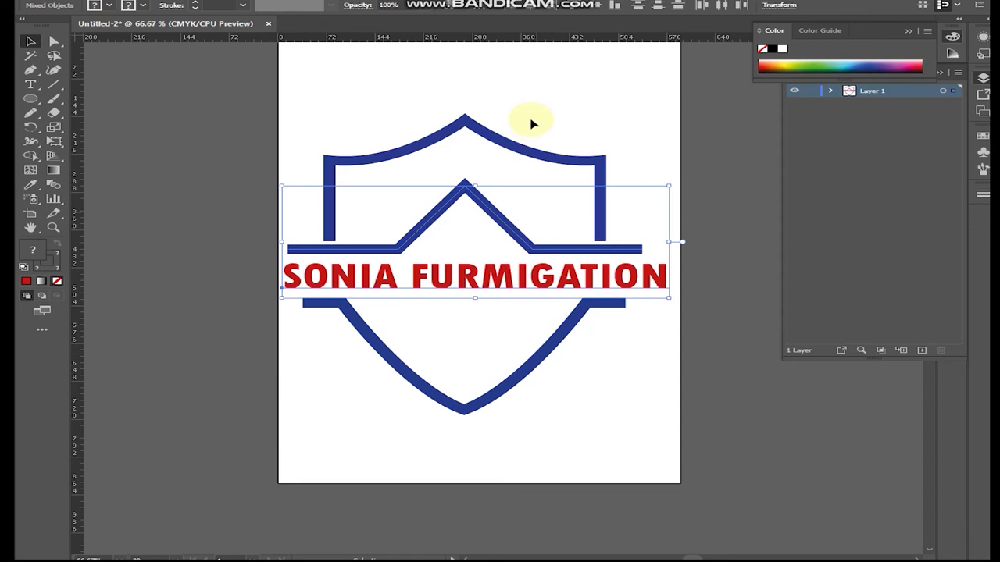
{"action": "left_click_drag", "start_coordinate": [530, 119], "coordinate": [488, 289]}
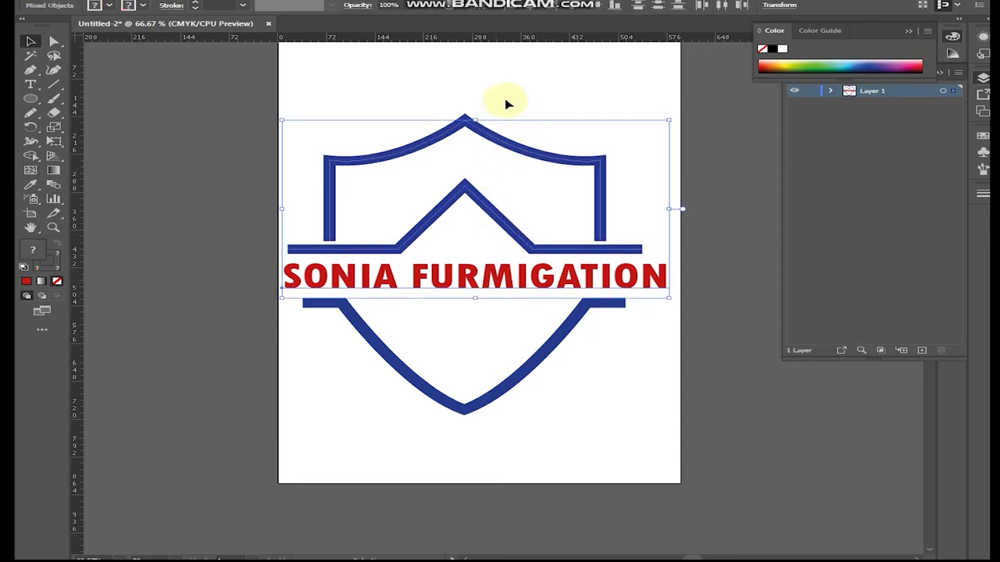
{"action": "left_click", "coordinate": [533, 7]}
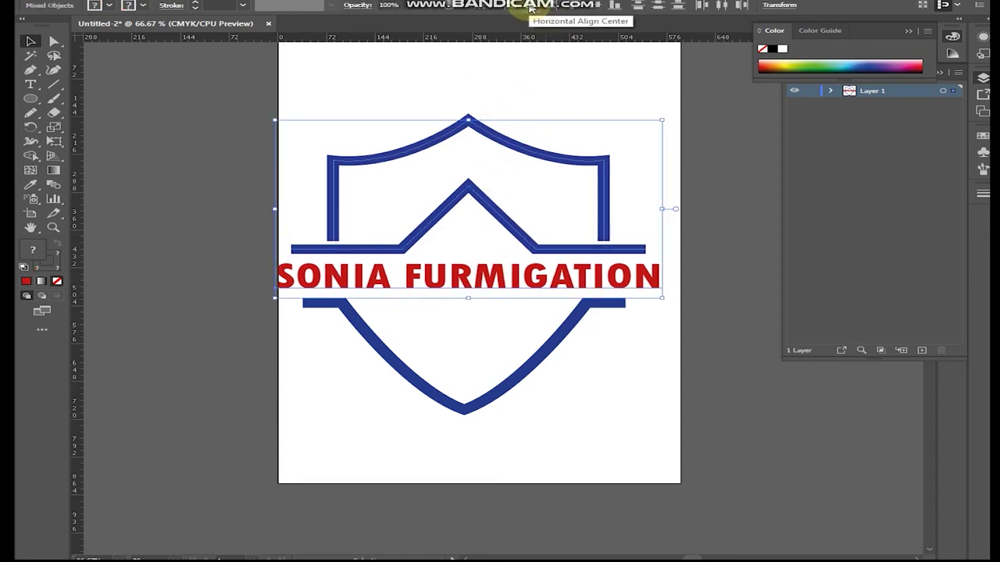
{"action": "left_click", "coordinate": [498, 453]}
{"action": "left_click_drag", "start_coordinate": [493, 449], "coordinate": [498, 40]}
{"action": "left_click", "coordinate": [536, 10]}
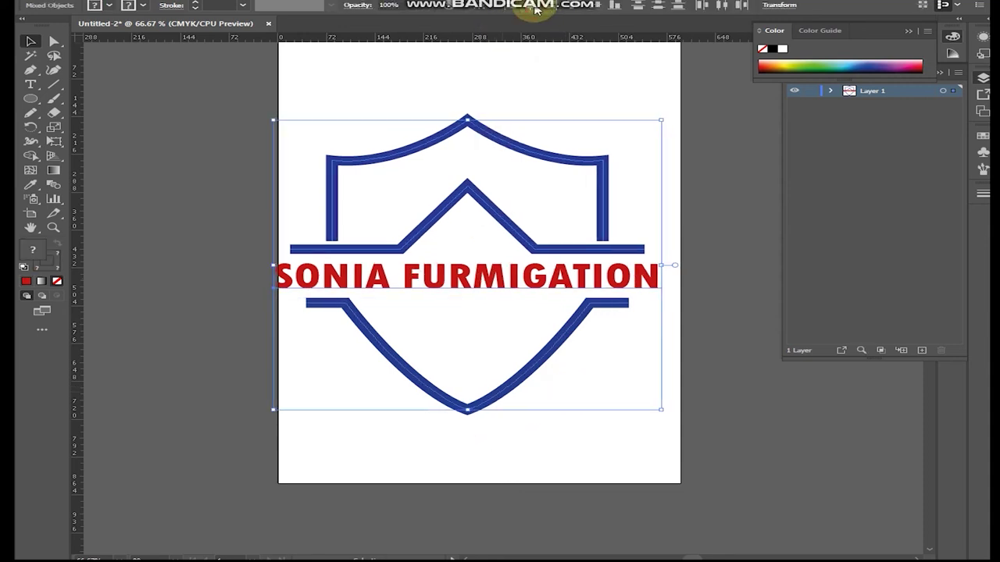
Step: Shift the whole logo right with two Shift+Right nudges
{"action": "key", "text": "shift+Right"}
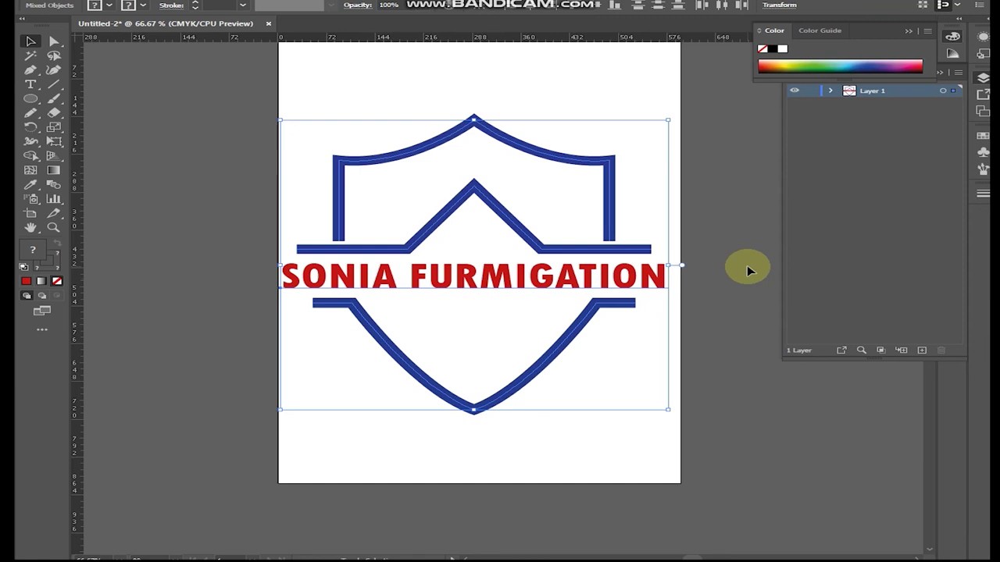
{"action": "key", "text": "shift+Right"}
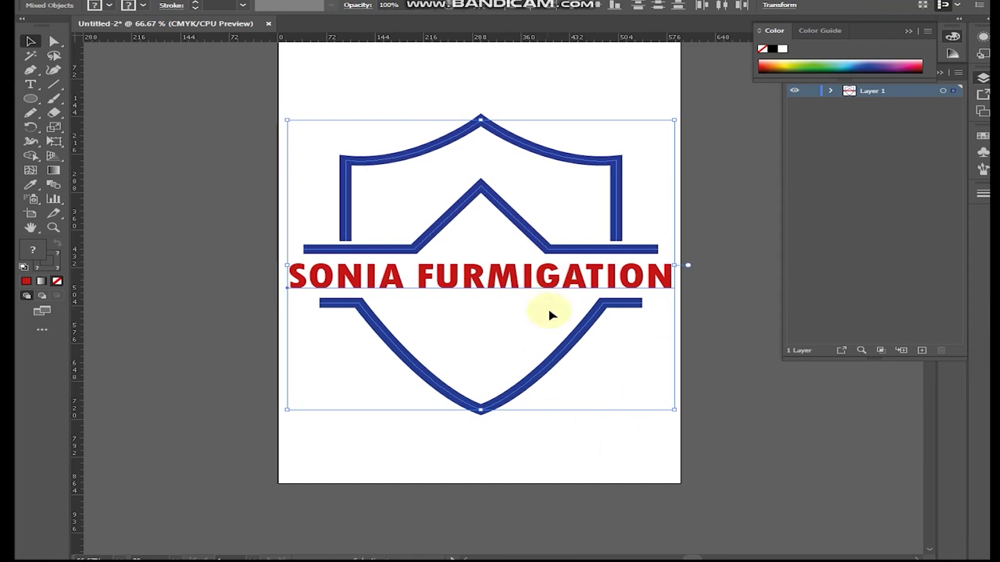
{"action": "left_click", "coordinate": [551, 98]}
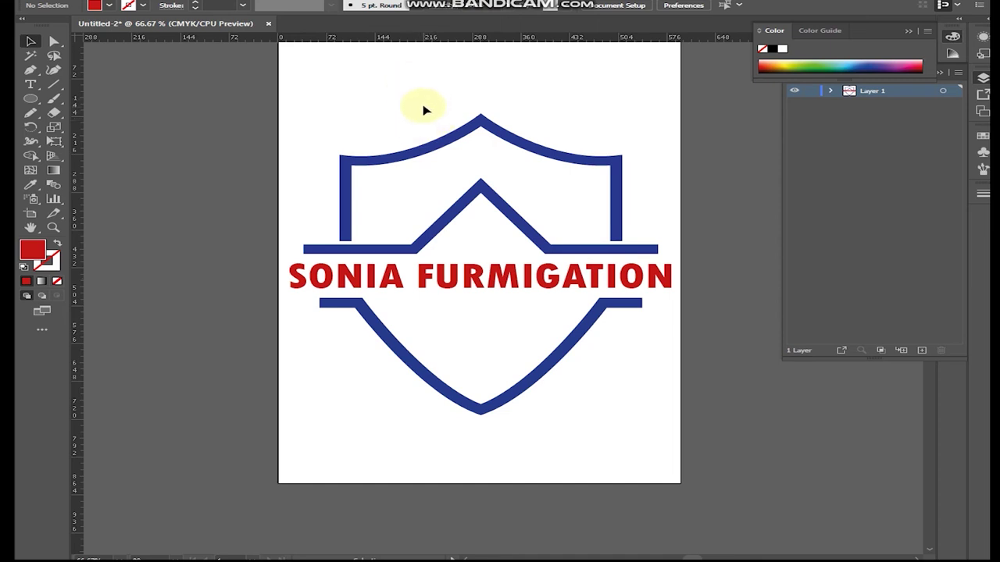
{"action": "mouse_move", "coordinate": [388, 77]}
{"action": "left_mouse_down"}
{"action": "mouse_move", "coordinate": [516, 194]}
{"action": "mouse_move", "coordinate": [582, 403]}
{"action": "mouse_move", "coordinate": [614, 382]}
{"action": "left_mouse_up"}
{"action": "left_click_drag", "start_coordinate": [673, 409], "coordinate": [551, 317]}
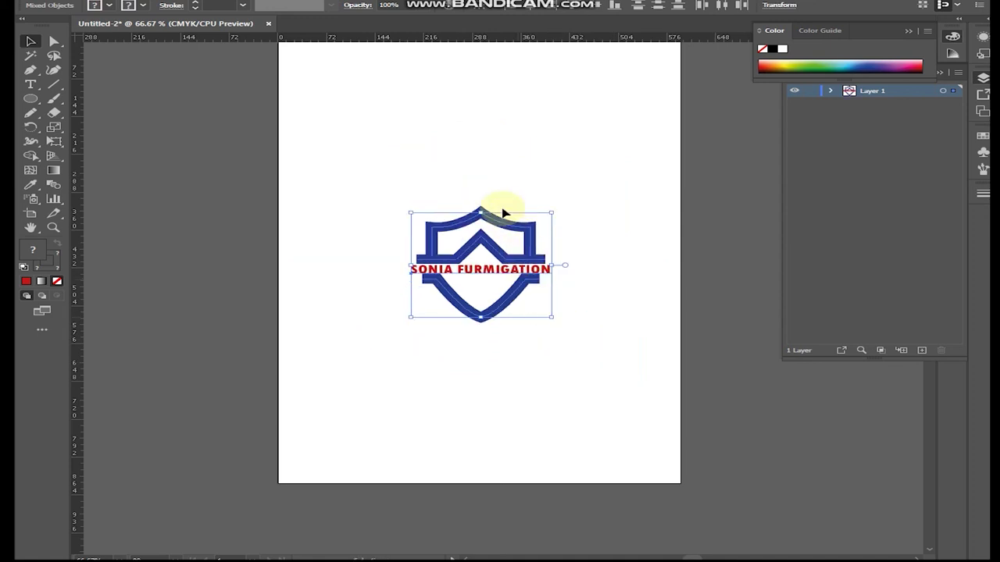
{"action": "left_click", "coordinate": [522, 179]}
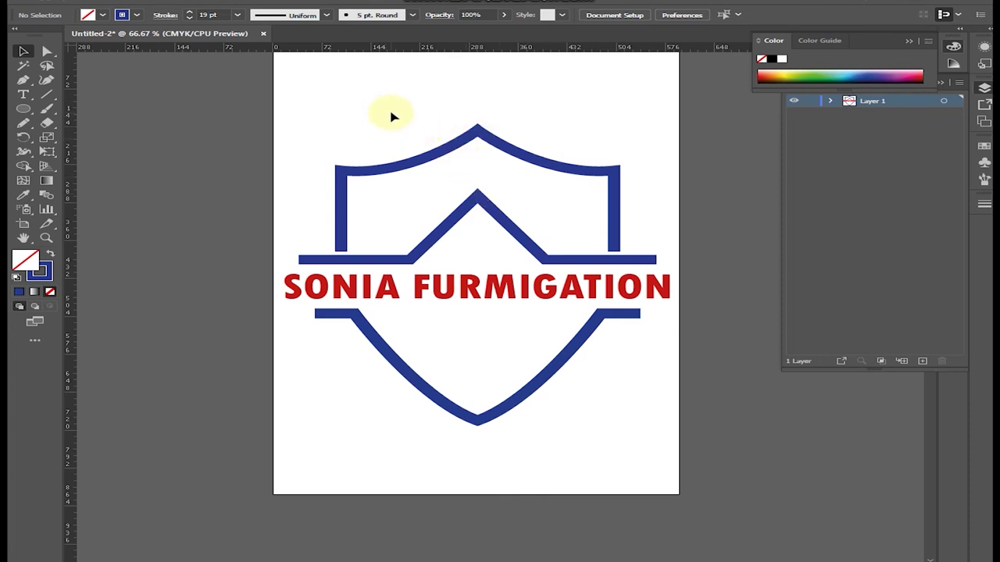
{"action": "left_click", "coordinate": [362, 143]}
{"action": "left_click_drag", "start_coordinate": [519, 345], "coordinate": [584, 412]}
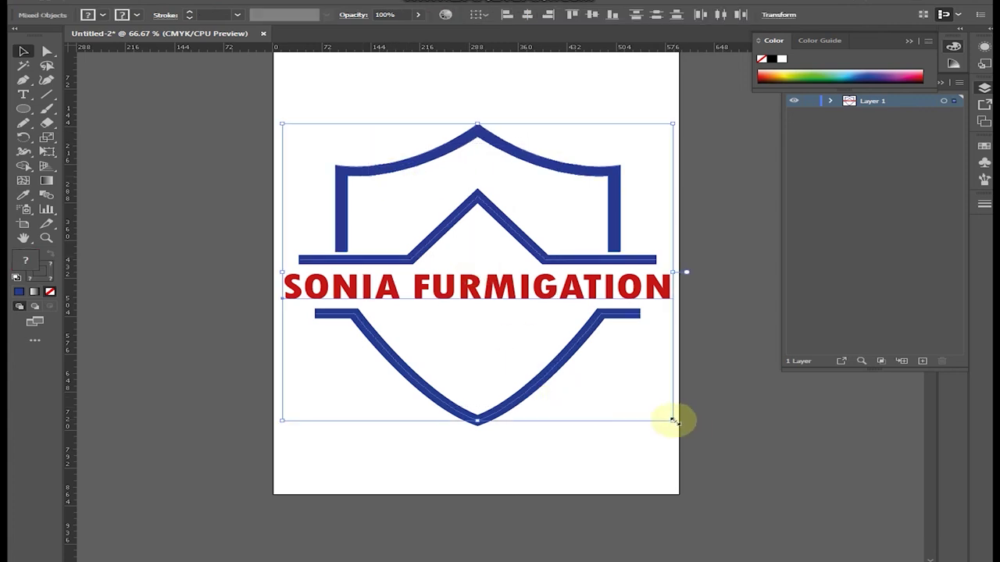
{"action": "left_click_drag", "start_coordinate": [672, 422], "coordinate": [581, 371]}
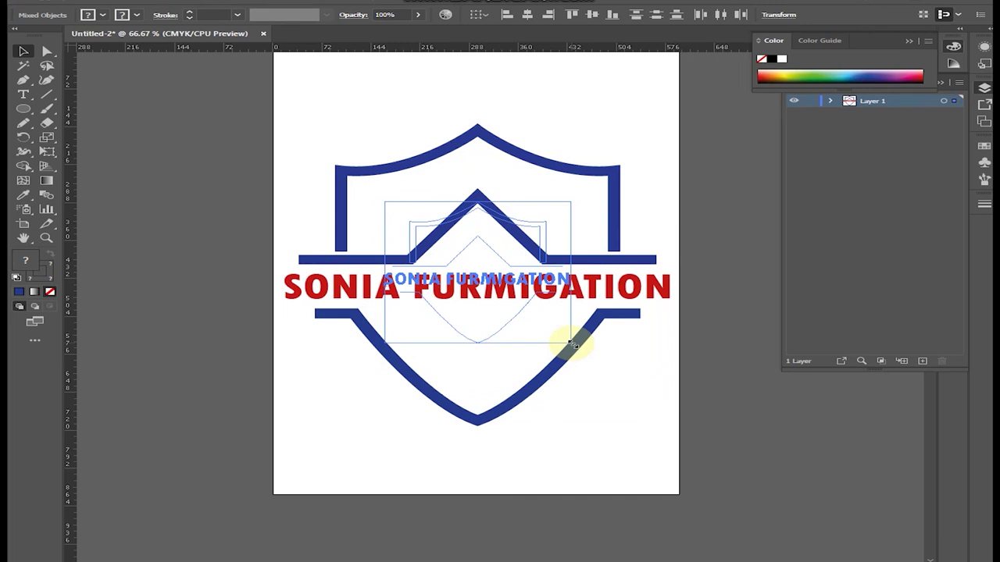
{"action": "left_click", "coordinate": [584, 393]}
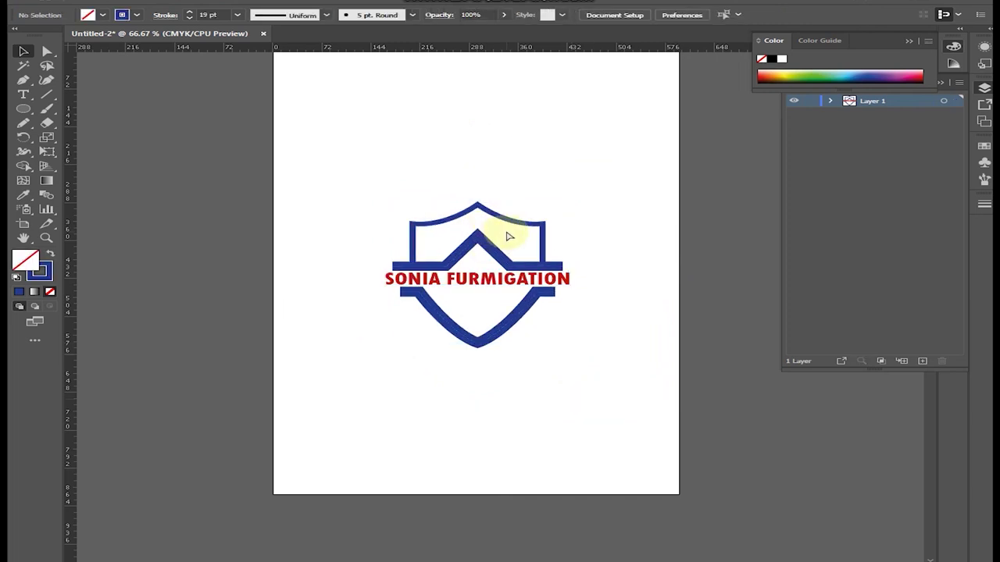
{"action": "key", "text": "ctrl+z"}
{"action": "left_click", "coordinate": [361, 123]}
{"action": "left_click_drag", "start_coordinate": [392, 112], "coordinate": [458, 162]}
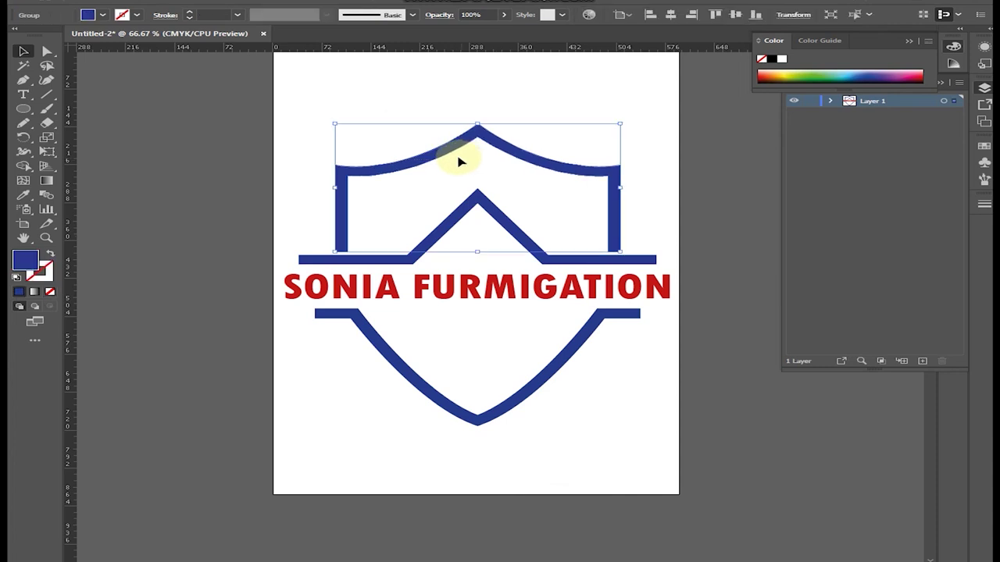
{"action": "left_click", "coordinate": [381, 98]}
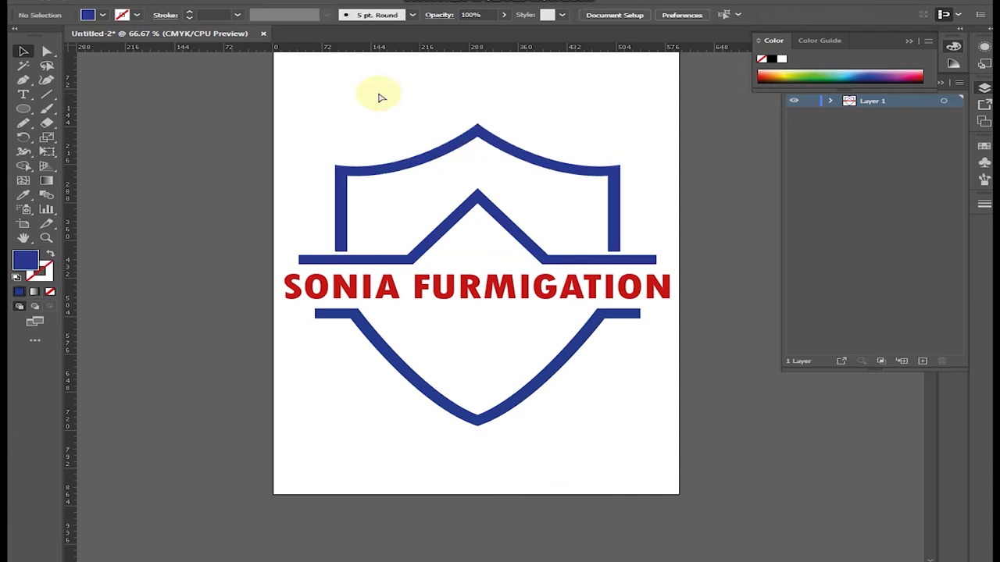
Step: Group the upper and lower shield parts together
{"action": "left_click_drag", "start_coordinate": [404, 118], "coordinate": [464, 181]}
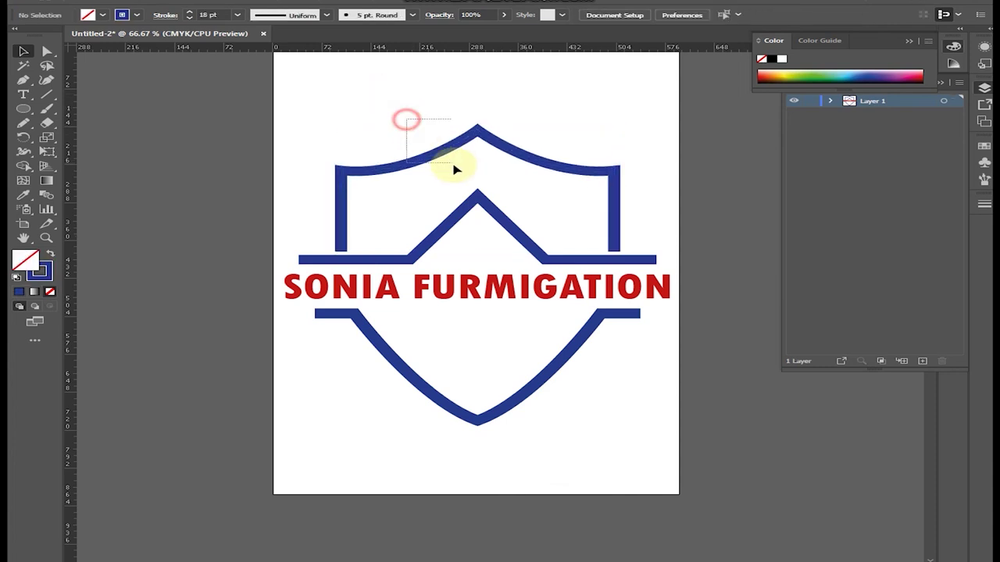
{"action": "left_click", "coordinate": [402, 93]}
{"action": "left_click_drag", "start_coordinate": [415, 114], "coordinate": [495, 206]}
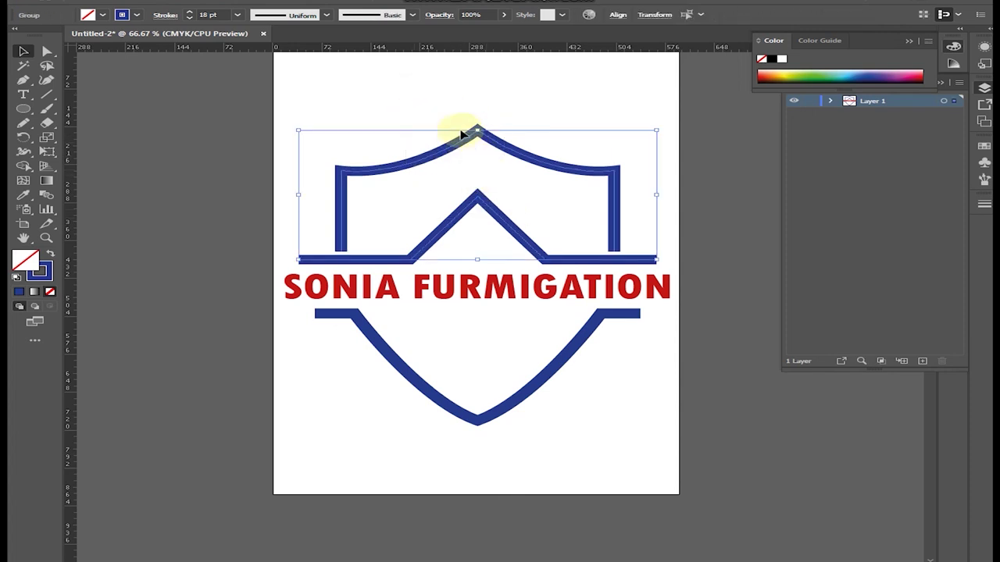
{"action": "left_click_drag", "start_coordinate": [587, 398], "coordinate": [525, 357]}
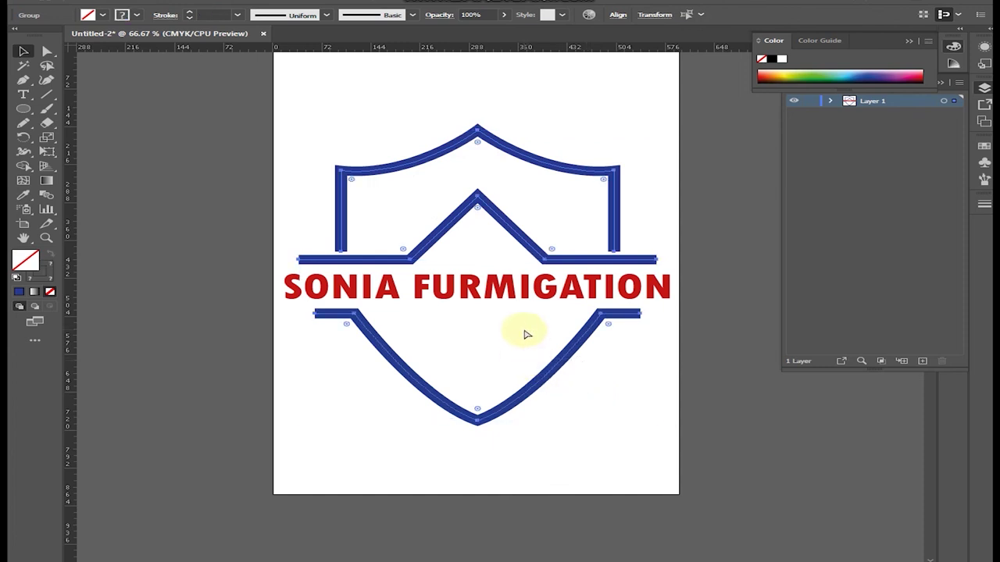
{"action": "key", "text": "ctrl+g"}
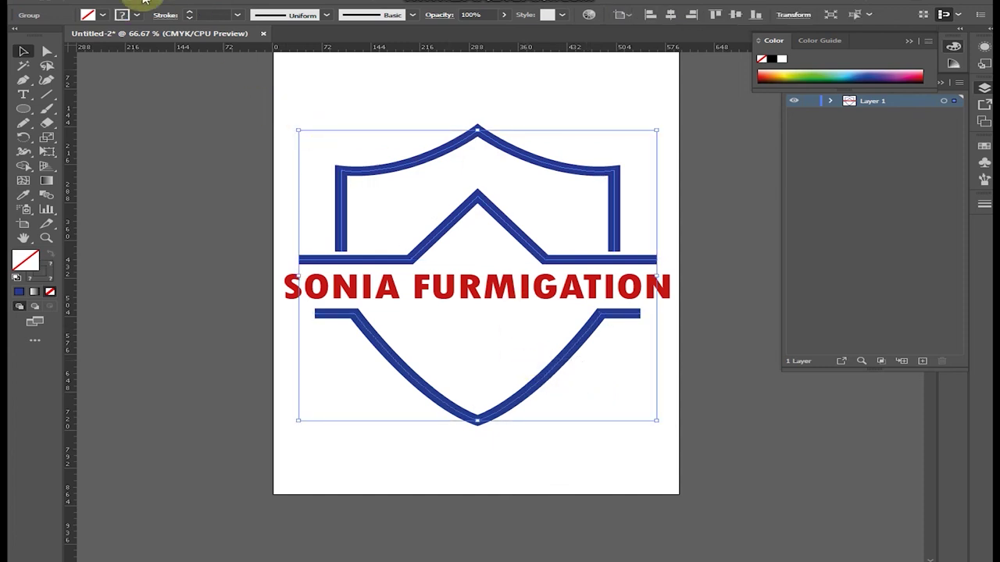
Step: Convert the shield strokes to filled shapes with Object > Path > Outline Stroke
{"action": "left_click", "coordinate": [162, 1]}
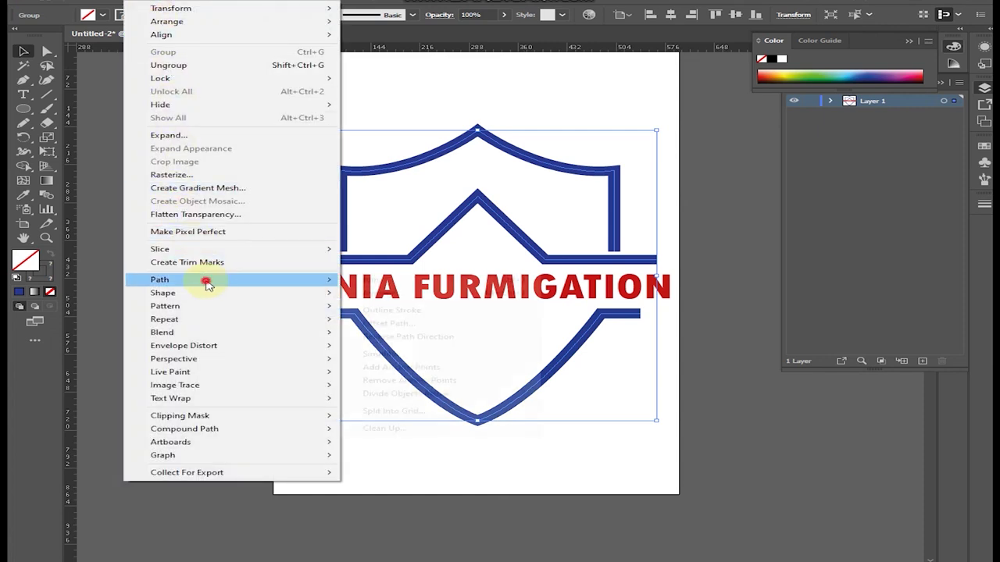
{"action": "mouse_move", "coordinate": [160, 280]}
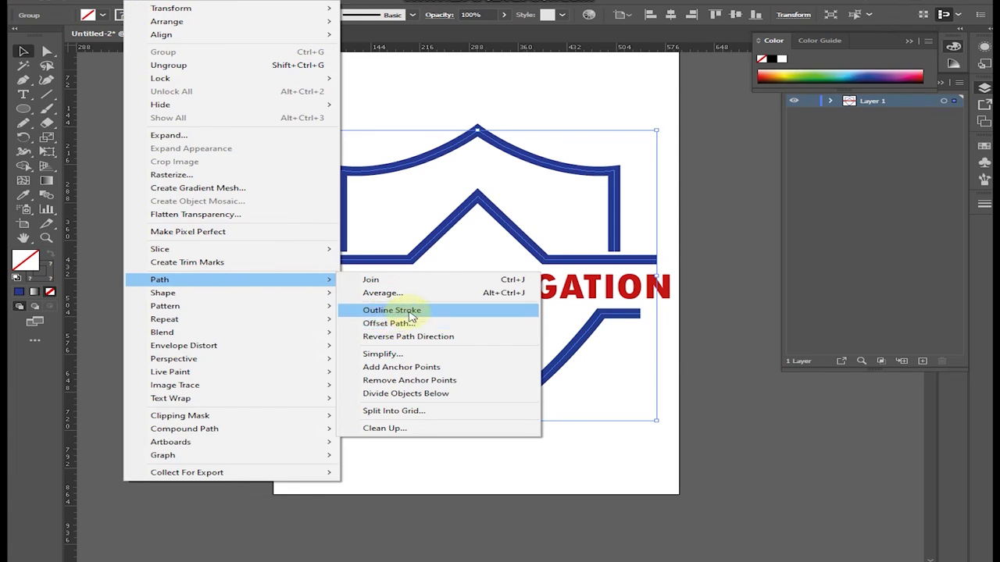
{"action": "left_click", "coordinate": [411, 316]}
{"action": "left_click", "coordinate": [517, 107]}
{"action": "left_click", "coordinate": [500, 153]}
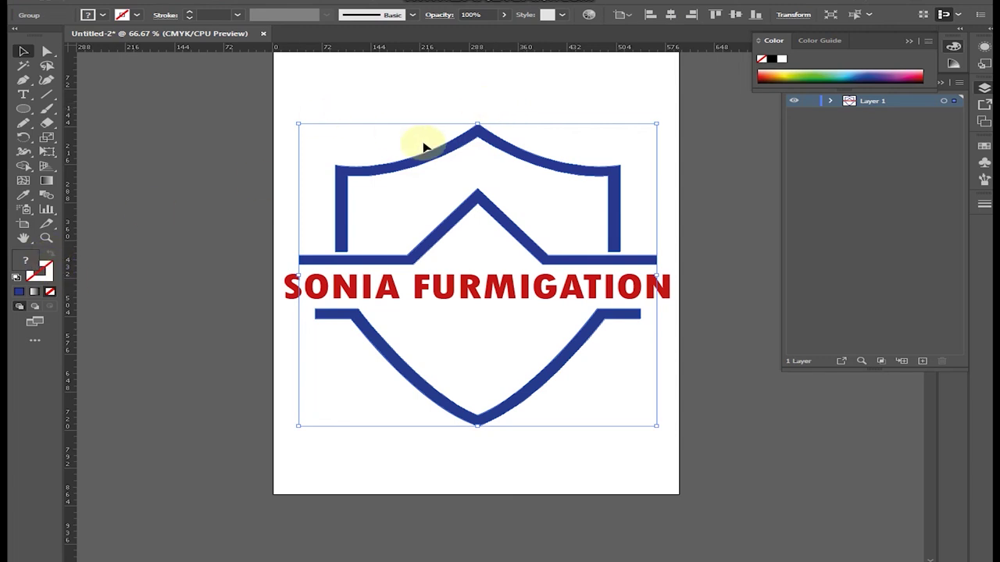
Step: Scale the whole logo down by a corner handle, checking the blue bands stay proportional to the text
{"action": "left_click", "coordinate": [516, 94]}
{"action": "left_click_drag", "start_coordinate": [471, 110], "coordinate": [478, 311]}
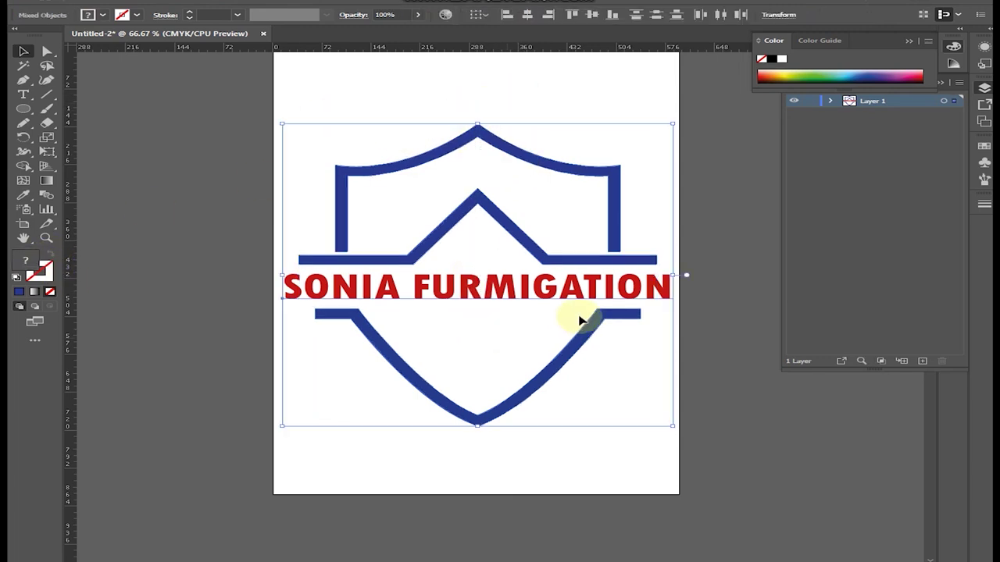
{"action": "left_click_drag", "start_coordinate": [673, 425], "coordinate": [568, 336]}
{"action": "left_click", "coordinate": [568, 356]}
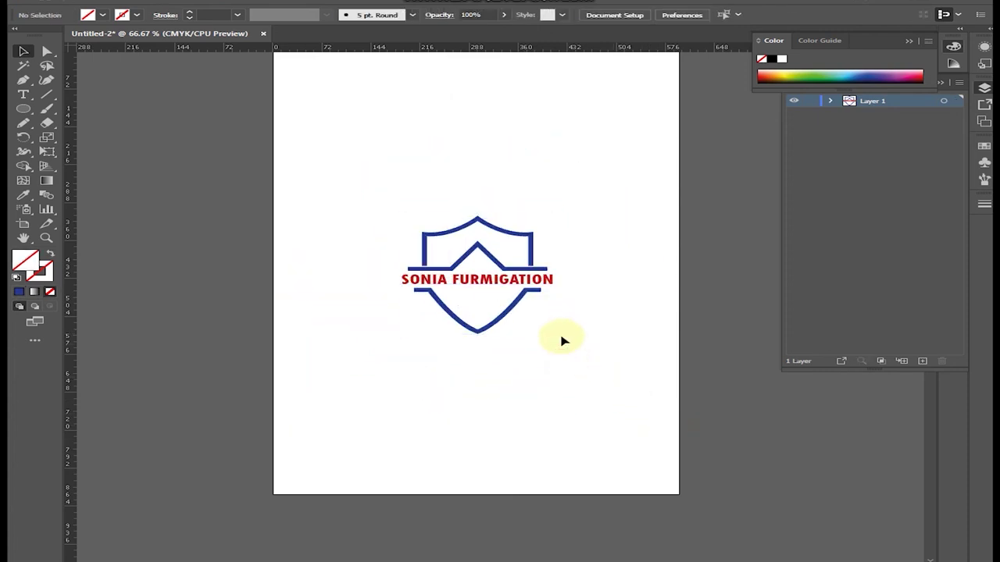
{"action": "mouse_move", "coordinate": [446, 196]}
{"action": "left_mouse_down"}
{"action": "mouse_move", "coordinate": [531, 346]}
{"action": "mouse_move", "coordinate": [669, 439]}
{"action": "mouse_move", "coordinate": [531, 320]}
{"action": "mouse_move", "coordinate": [640, 429]}
{"action": "mouse_move", "coordinate": [640, 415]}
{"action": "mouse_move", "coordinate": [601, 371]}
{"action": "left_mouse_up"}
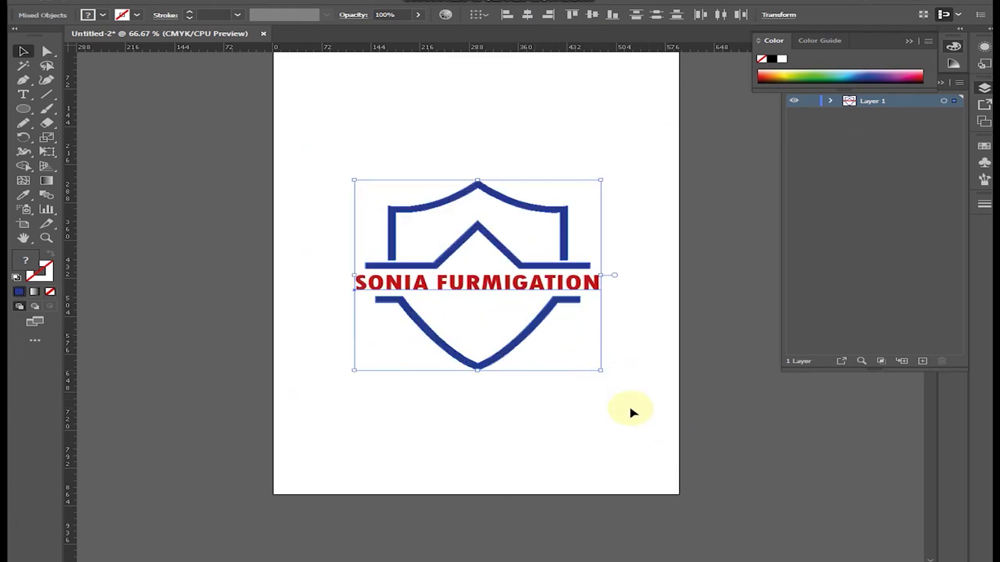
{"action": "left_click", "coordinate": [624, 414]}
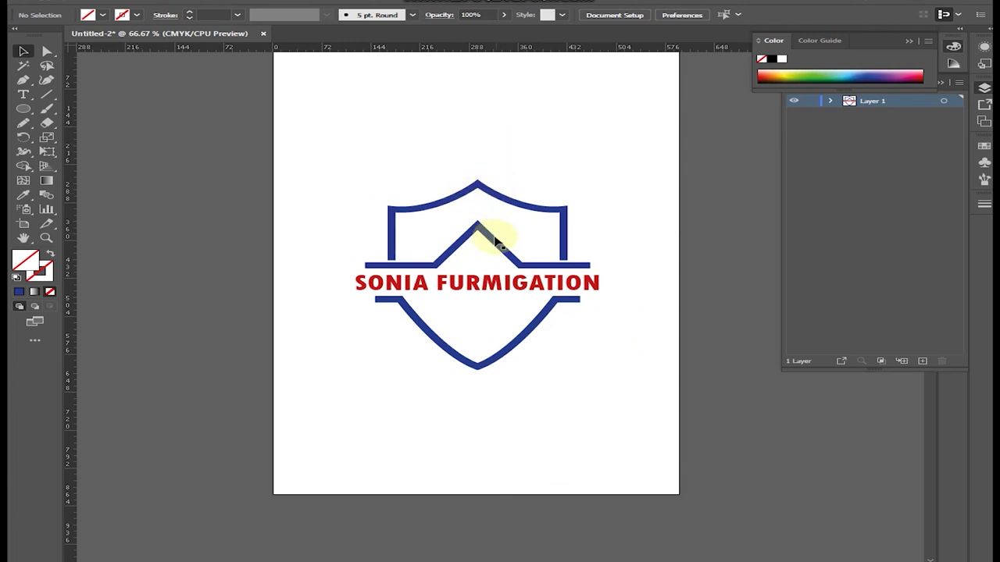
{"action": "mouse_move", "coordinate": [482, 150]}
{"action": "left_mouse_down"}
{"action": "mouse_move", "coordinate": [586, 379]}
{"action": "mouse_move", "coordinate": [627, 395]}
{"action": "mouse_move", "coordinate": [665, 444]}
{"action": "mouse_move", "coordinate": [664, 417]}
{"action": "left_mouse_up"}
{"action": "left_click", "coordinate": [706, 360]}
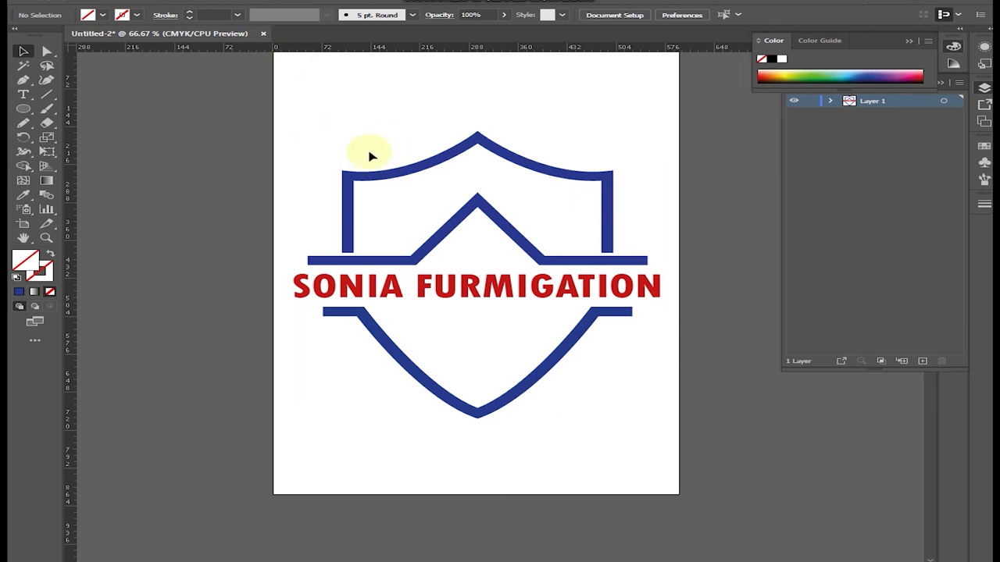
{"action": "left_click", "coordinate": [476, 139]}
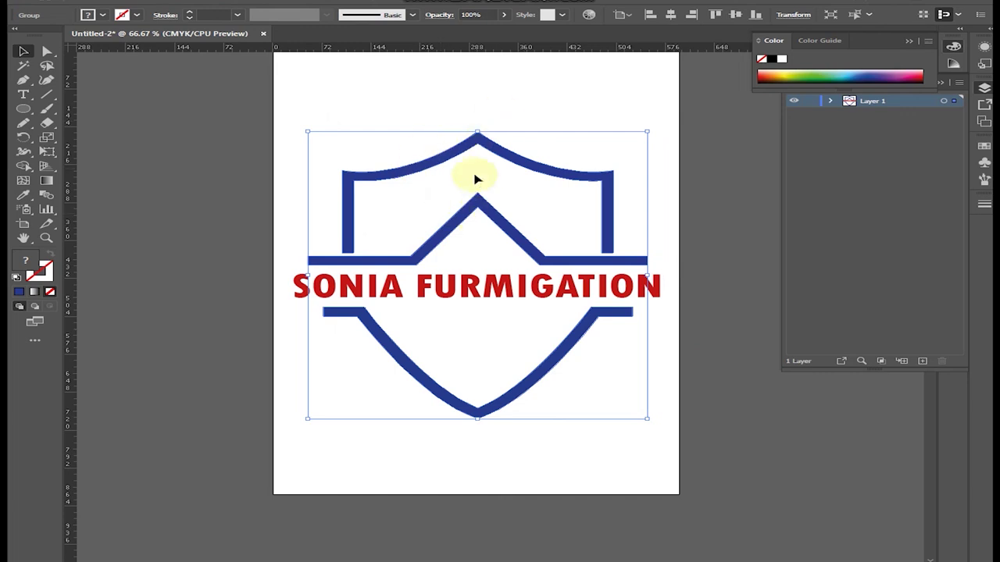